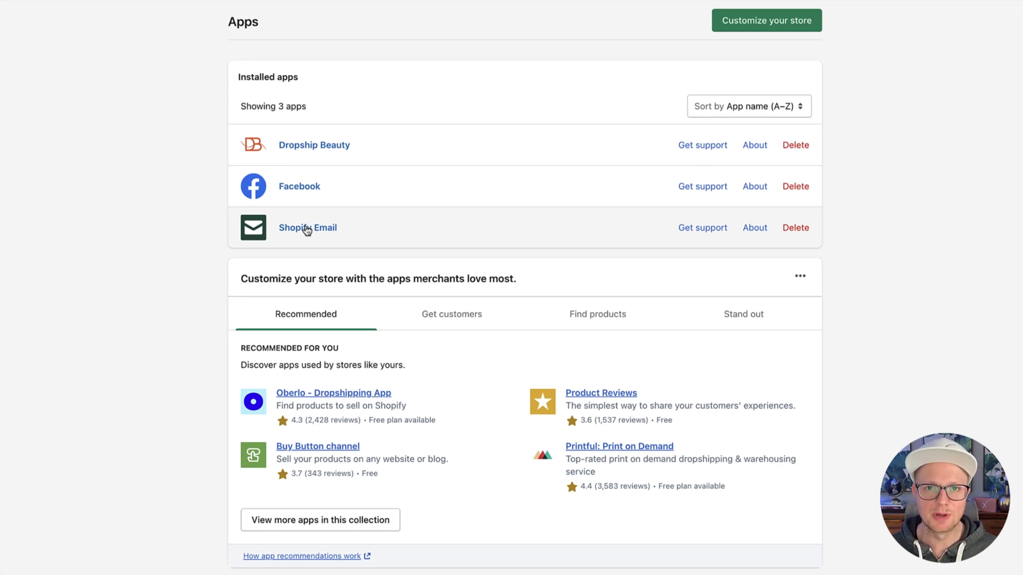
# Step: Launch the Shopify Email app from Apps > Installed apps
pyautogui.click(306, 229)
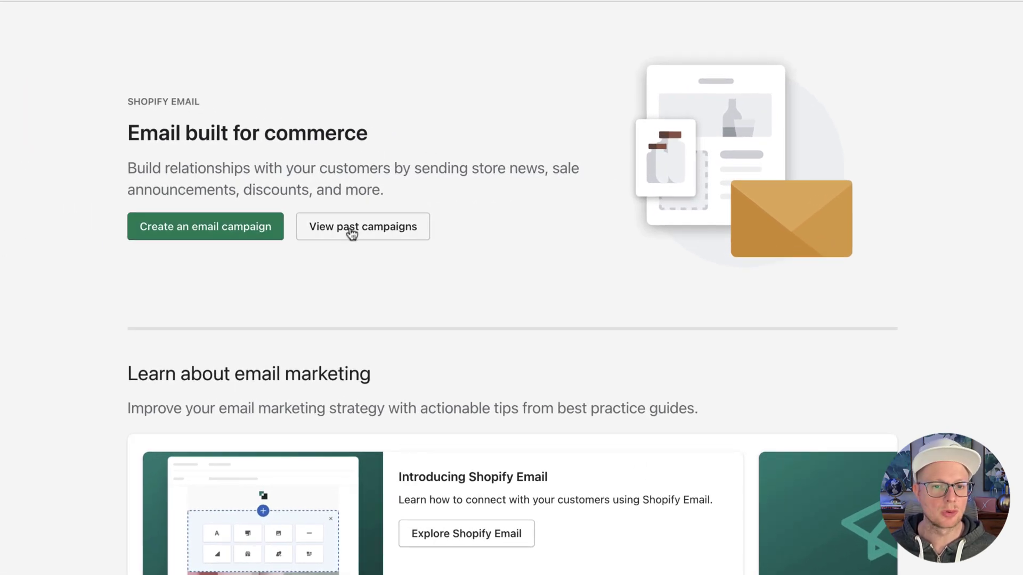
# Step: Start a new email campaign from the Shopify Email overview page
pyautogui.click(222, 230)
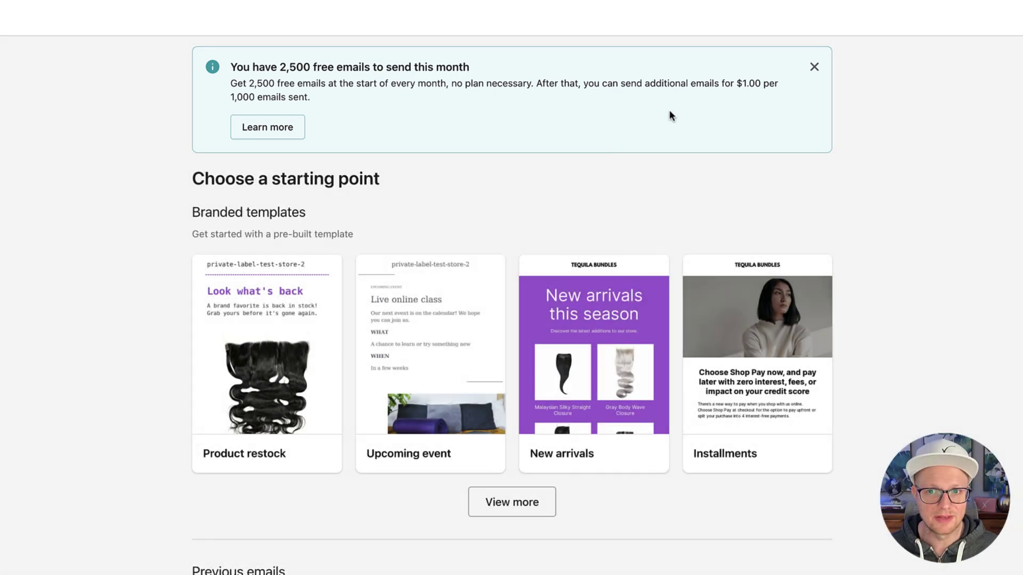
# Step: Dismiss the free-emails notice and expand the full branded template gallery
pyautogui.click(814, 67)
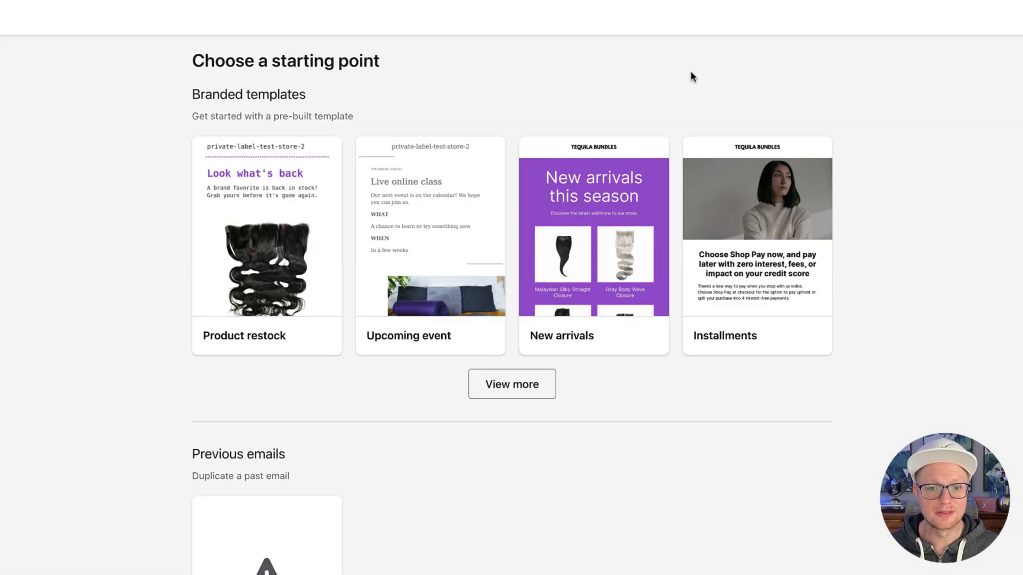
pyautogui.click(499, 389)
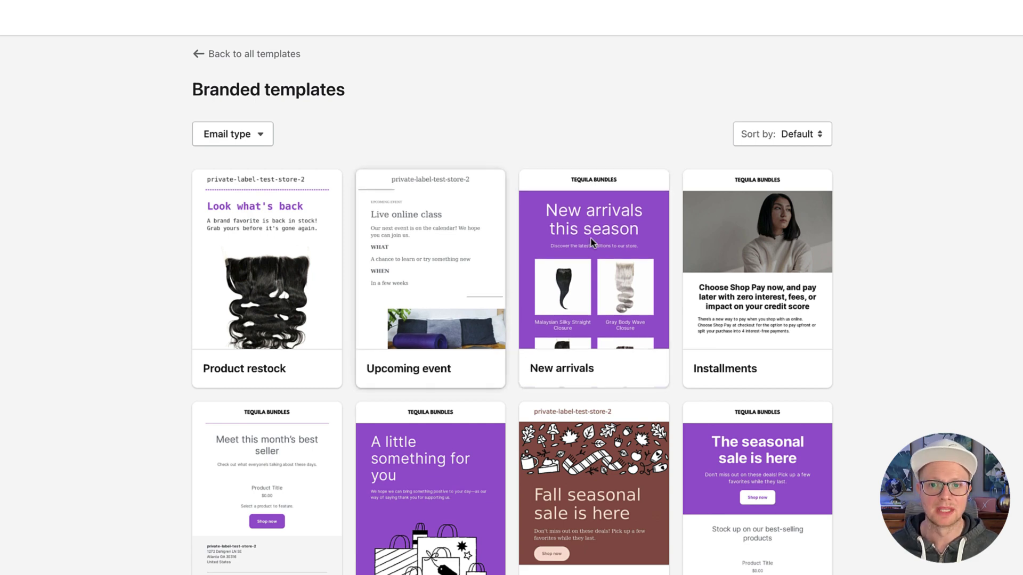
pyautogui.click(806, 135)
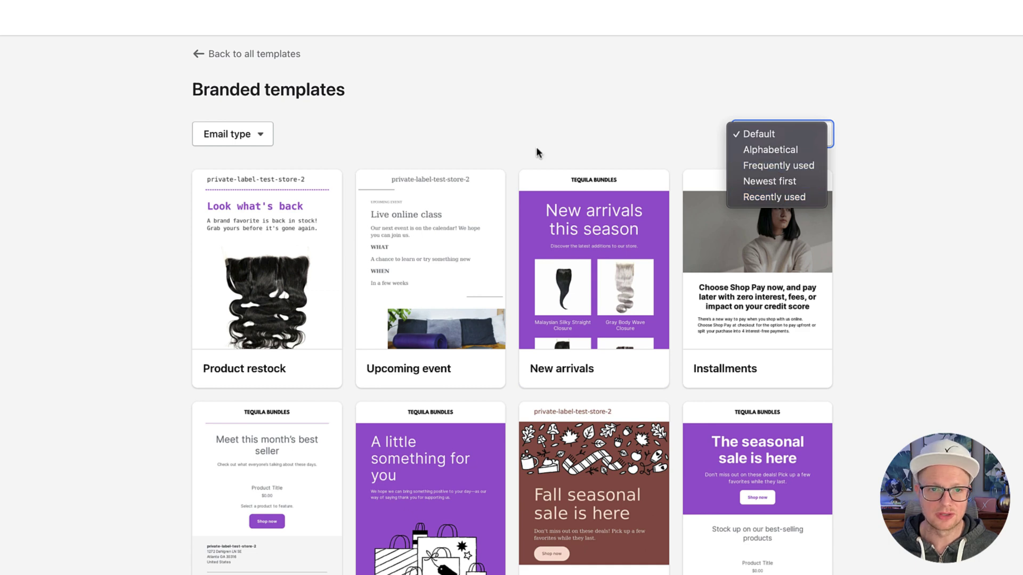
pyautogui.click(499, 134)
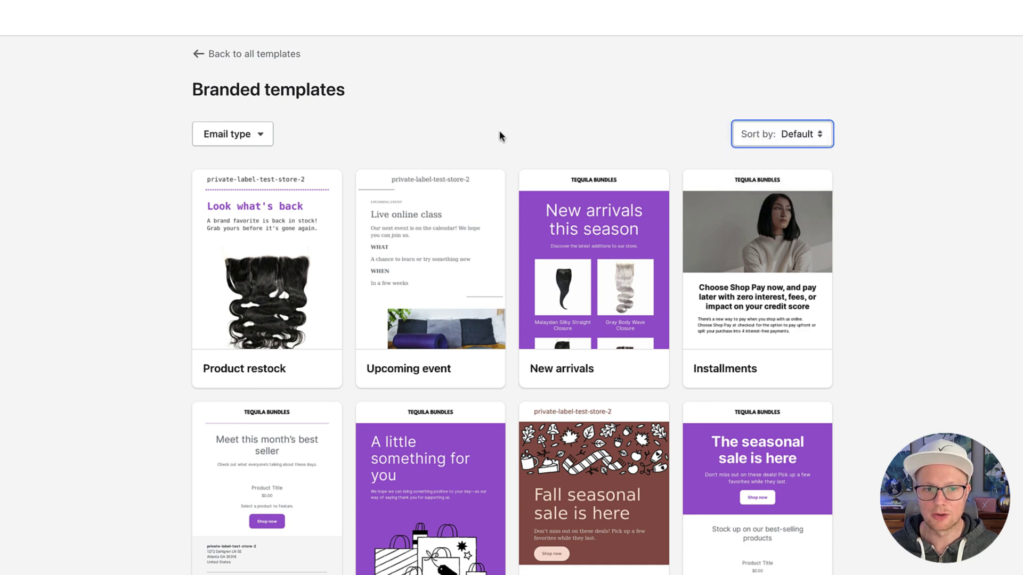
pyautogui.click(243, 135)
pyautogui.scroll(-2, 277, 206)
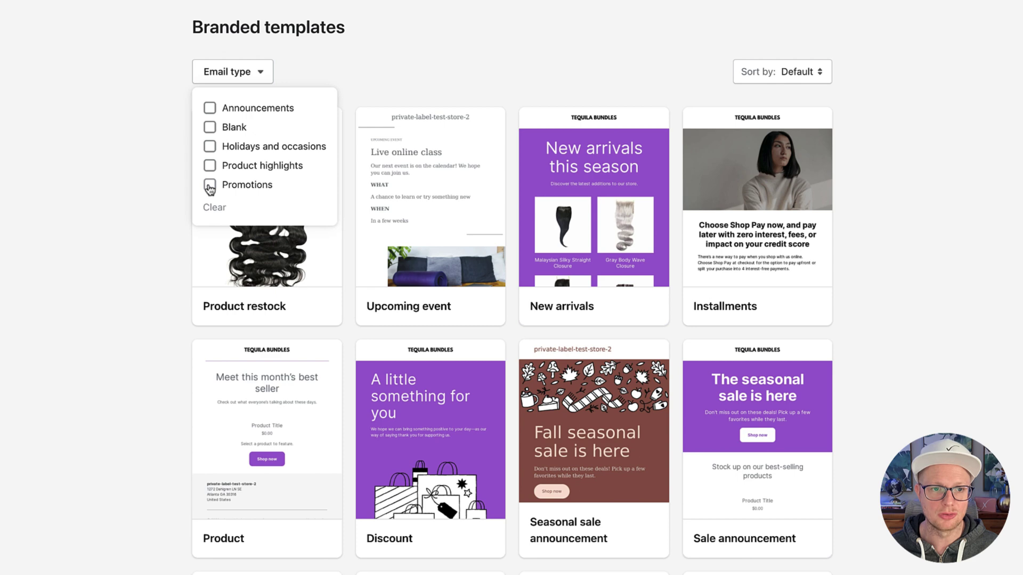
pyautogui.click(406, 50)
pyautogui.scroll(-2, 406, 292)
pyautogui.scroll(3, 407, 292)
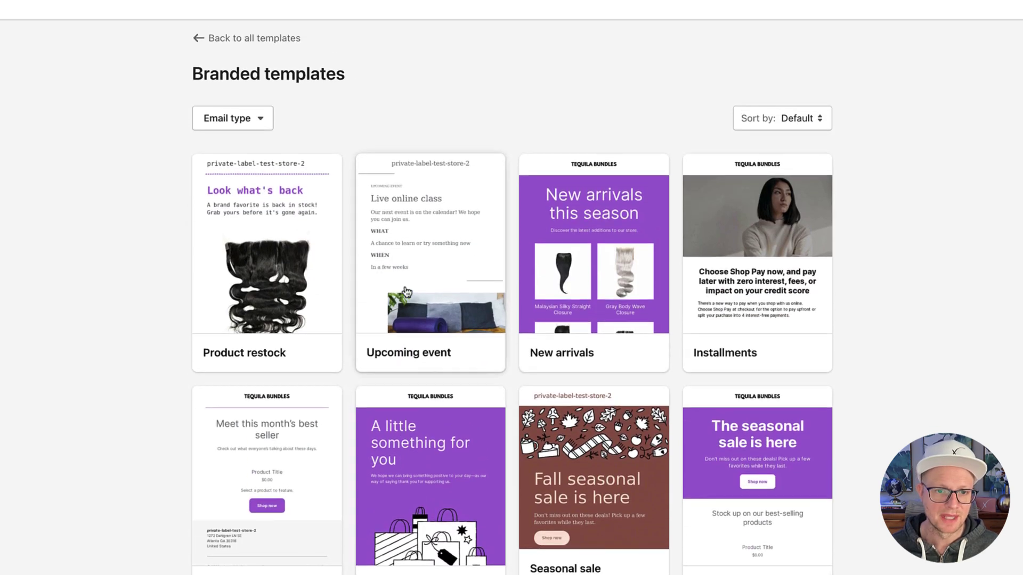
# Step: Preview the Discount template, then filter the gallery to Promotions templates only
pyautogui.click(432, 405)
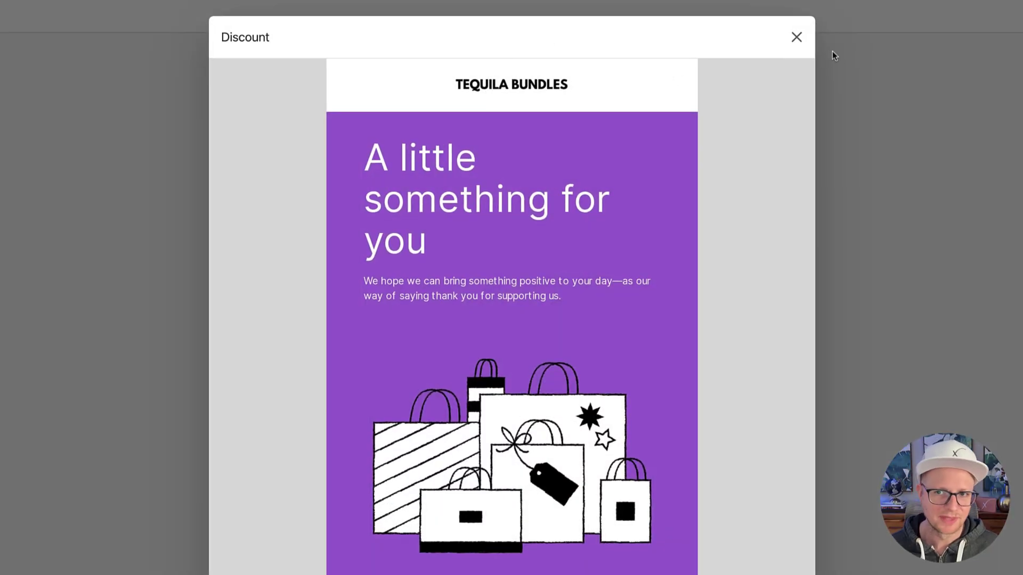
pyautogui.click(798, 38)
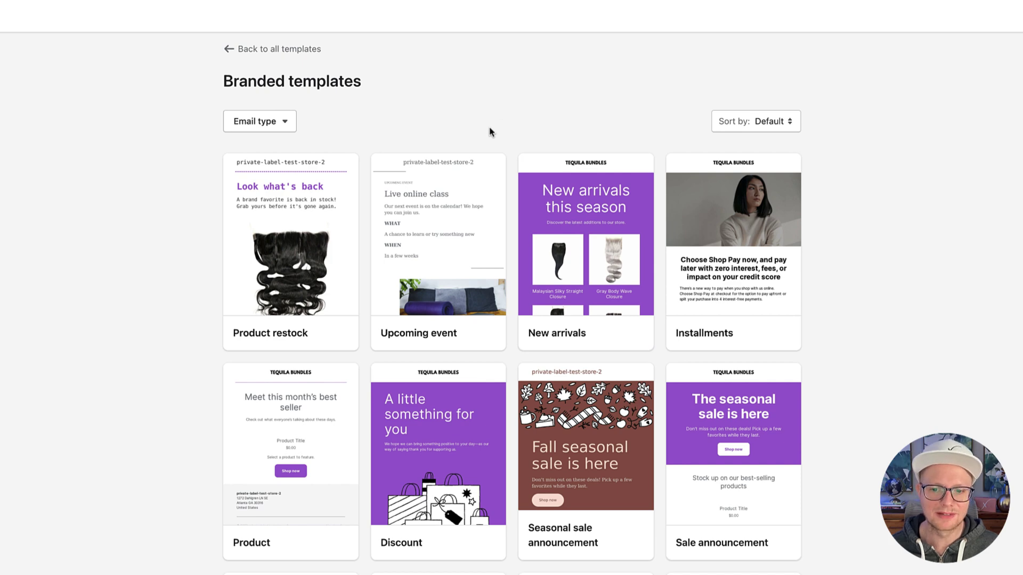
pyautogui.scroll(-3, 489, 130)
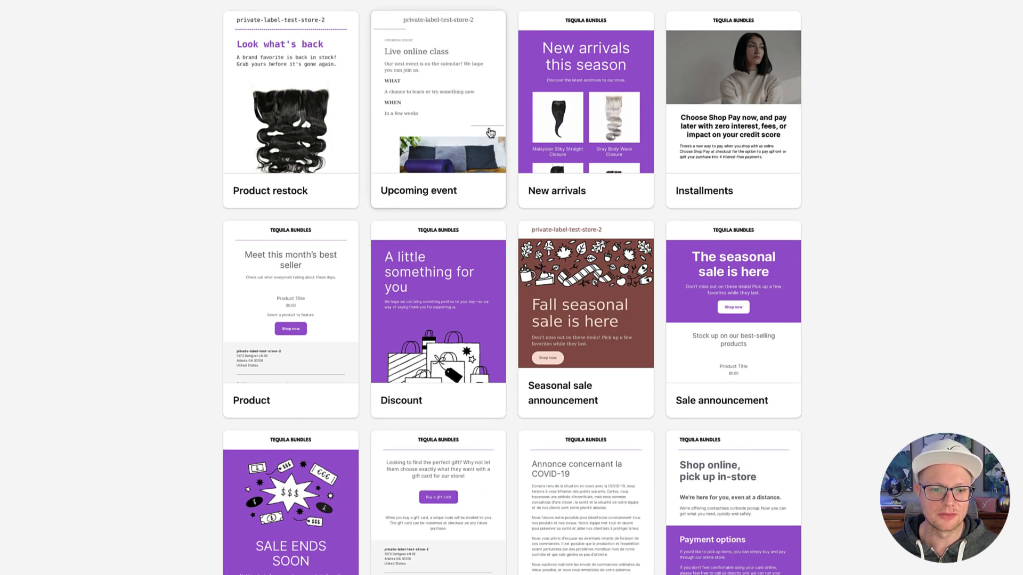
pyautogui.scroll(3, 490, 133)
pyautogui.click(259, 128)
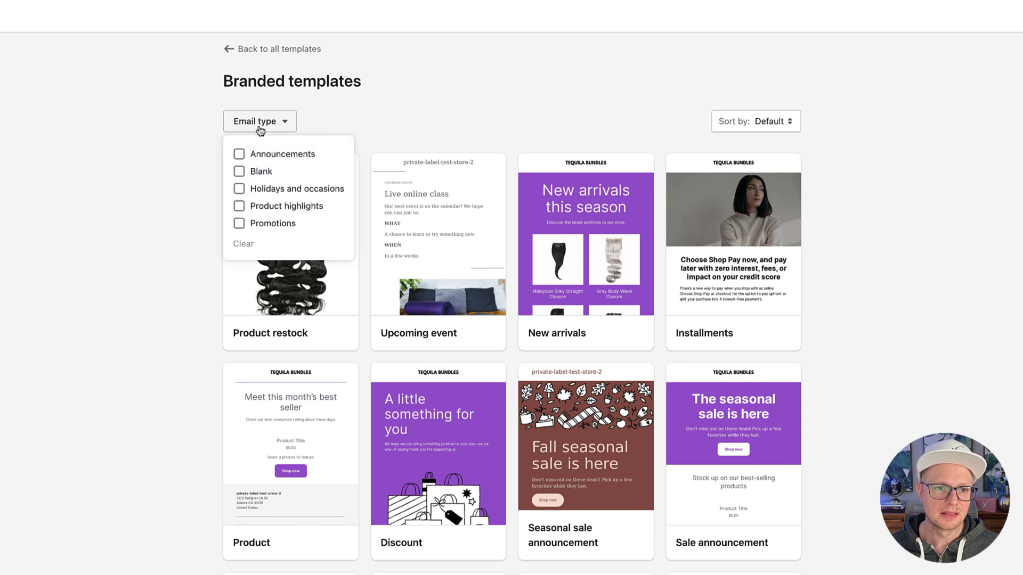
pyautogui.click(239, 223)
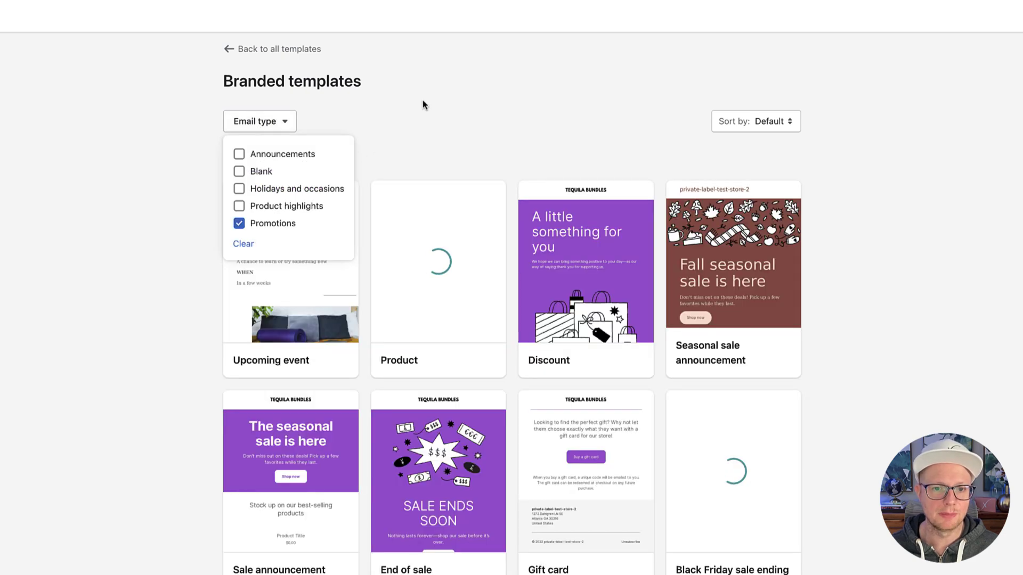
pyautogui.click(423, 103)
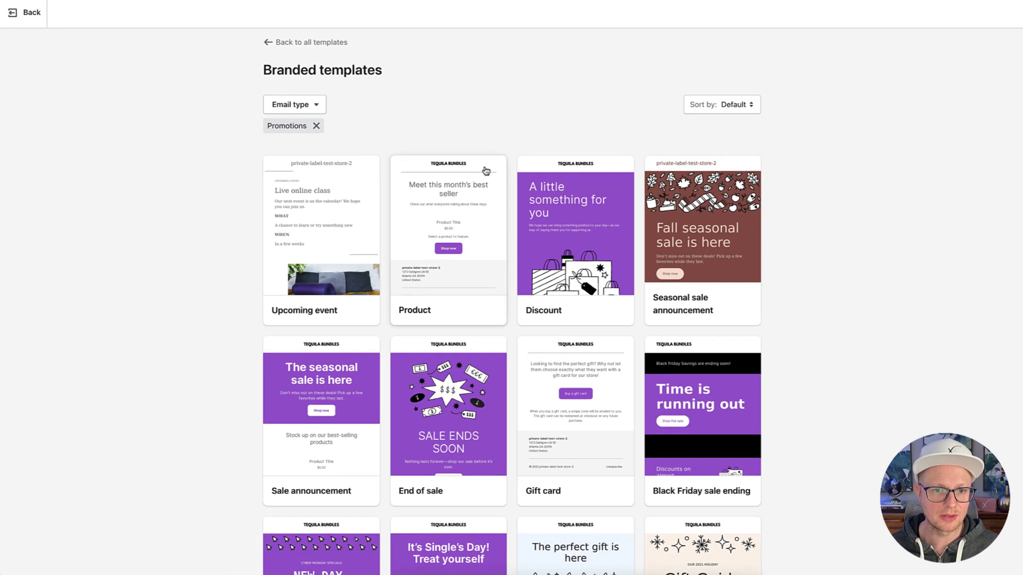
# Step: Preview the Product template and start a draft headed 'Conoce el producto más vendido este mes'
pyautogui.click(444, 189)
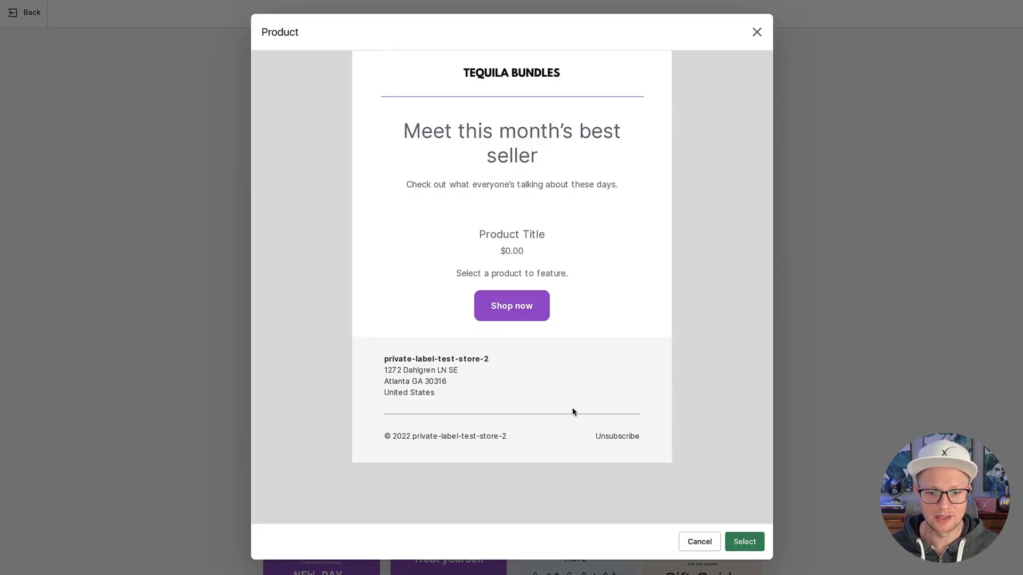
pyautogui.click(743, 542)
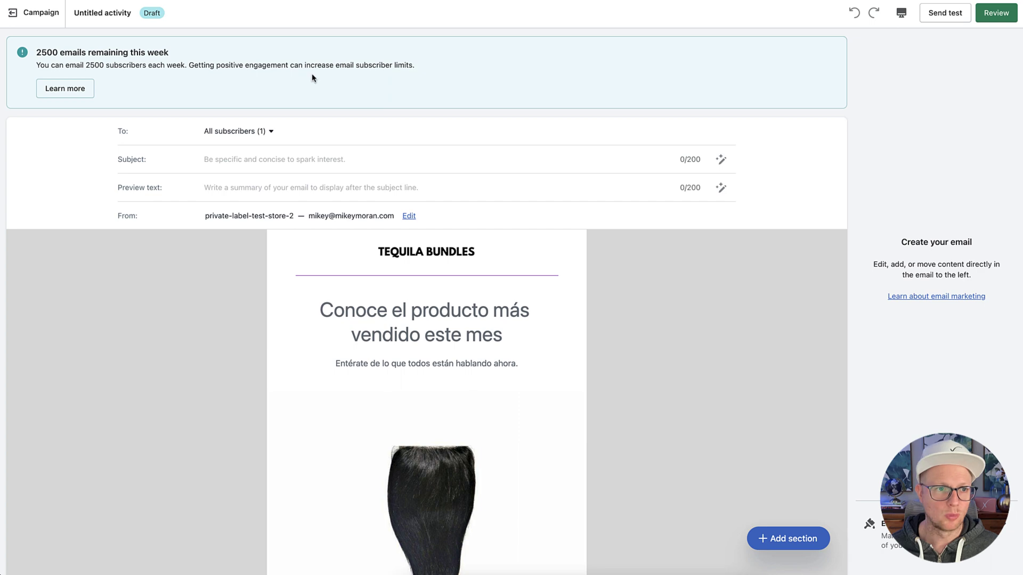
pyautogui.click(89, 86)
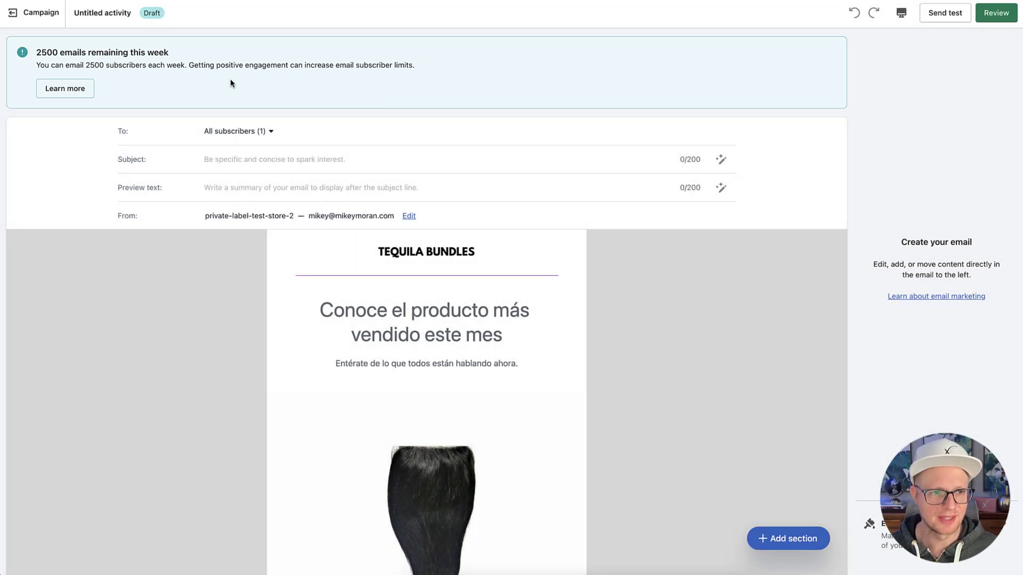
pyautogui.scroll(-3, 433, 92)
pyautogui.scroll(1, 431, 91)
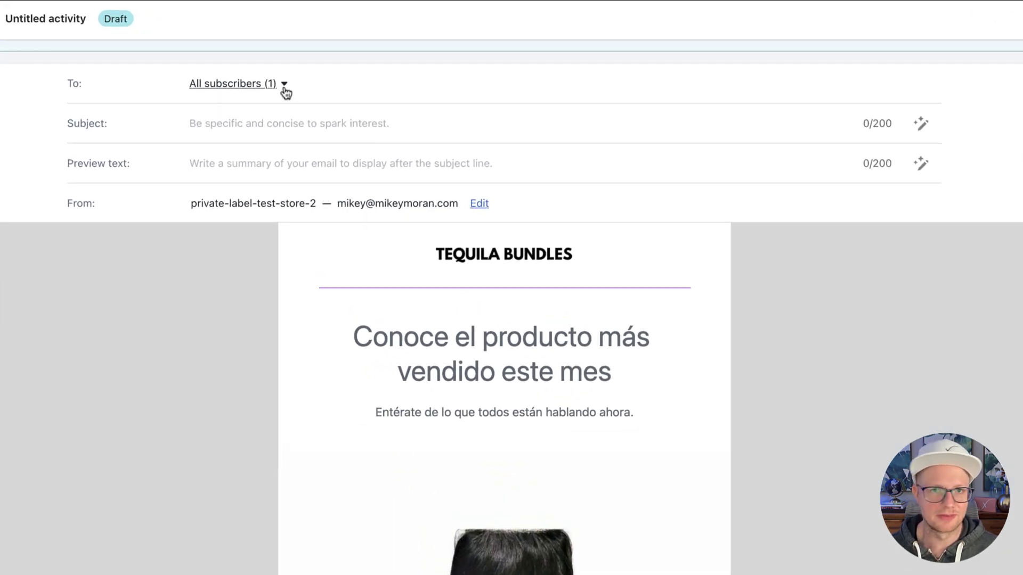
pyautogui.click(286, 91)
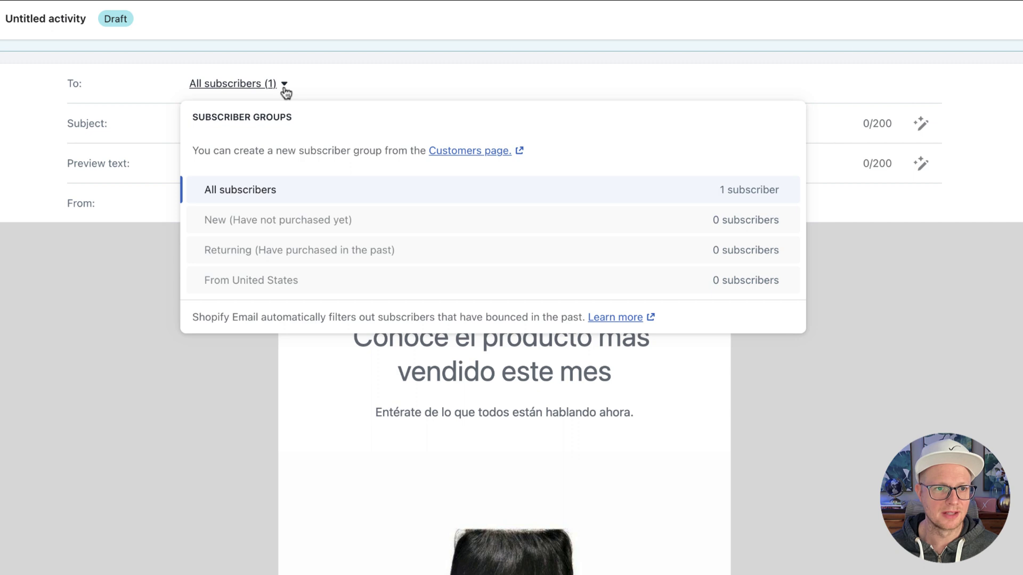
pyautogui.click(467, 152)
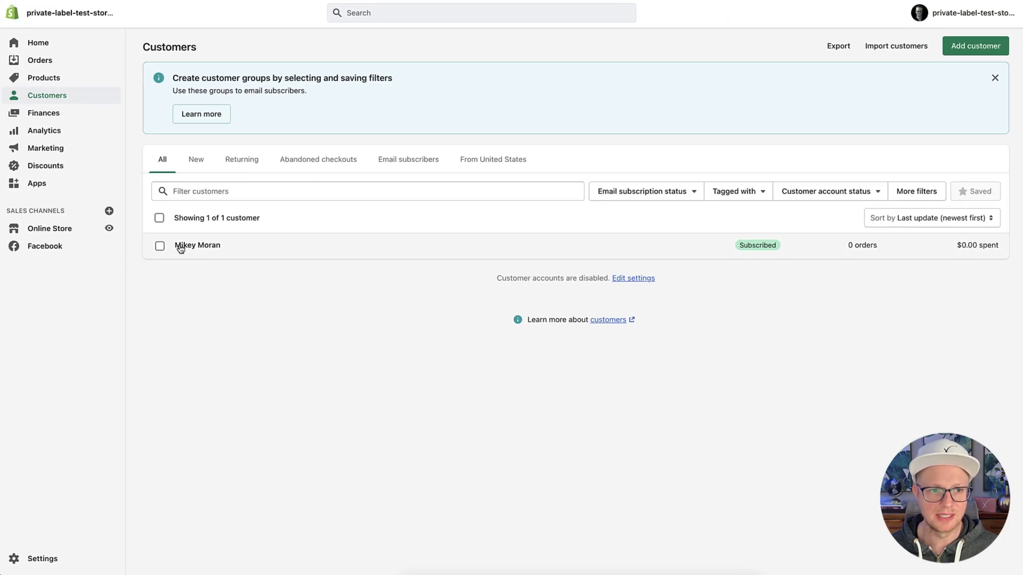
pyautogui.click(977, 49)
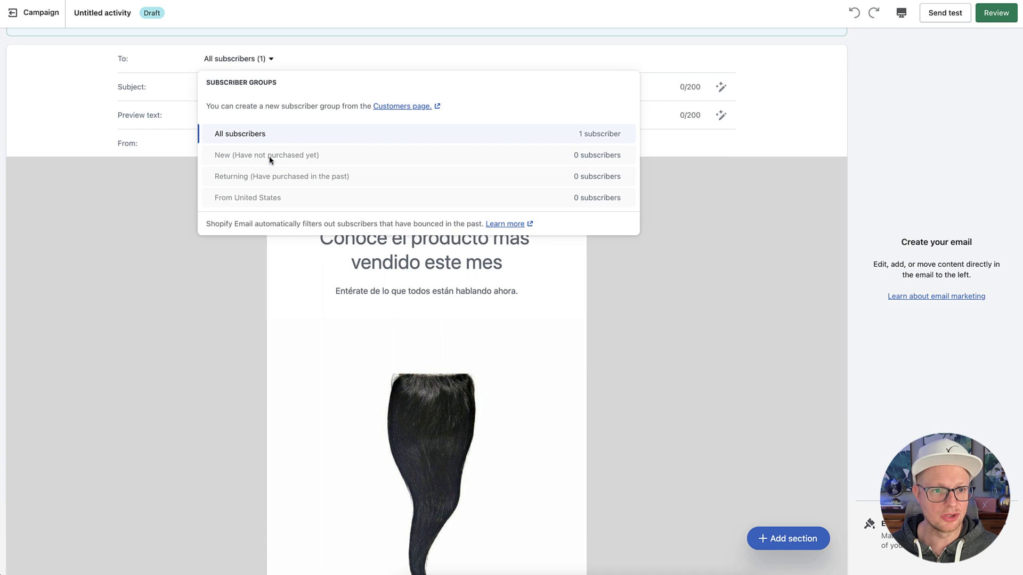
pyautogui.scroll(-1, 265, 157)
pyautogui.scroll(3, 256, 152)
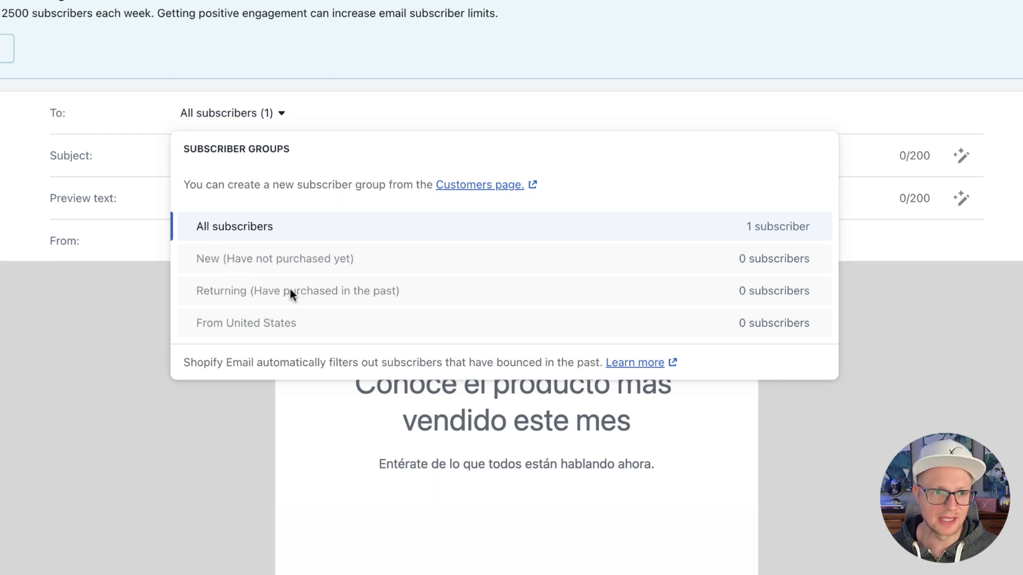
pyautogui.click(605, 228)
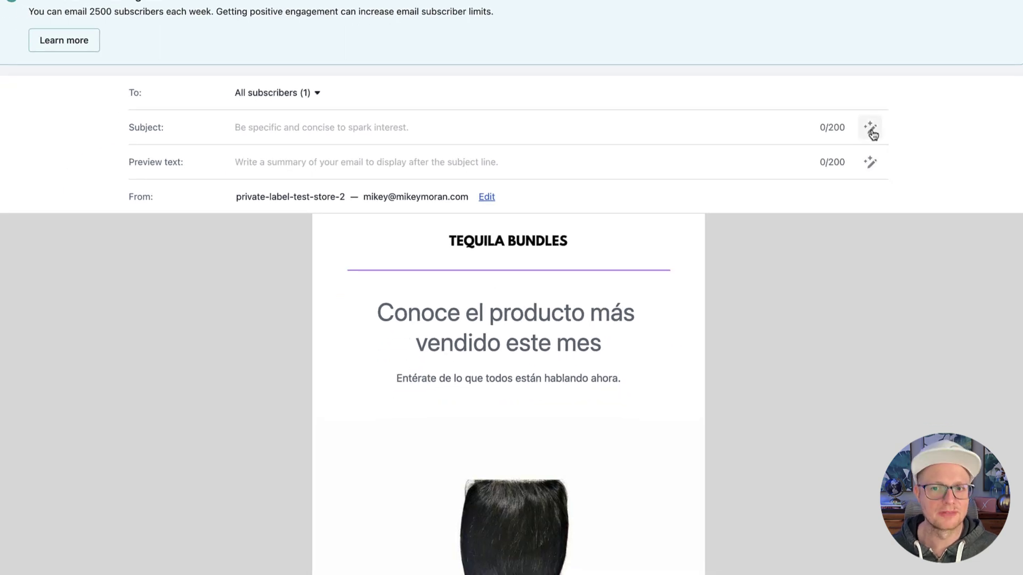
# Step: Write the subject 'Hey, [First name]! Check this out!' using the First name personalization field
pyautogui.click(871, 130)
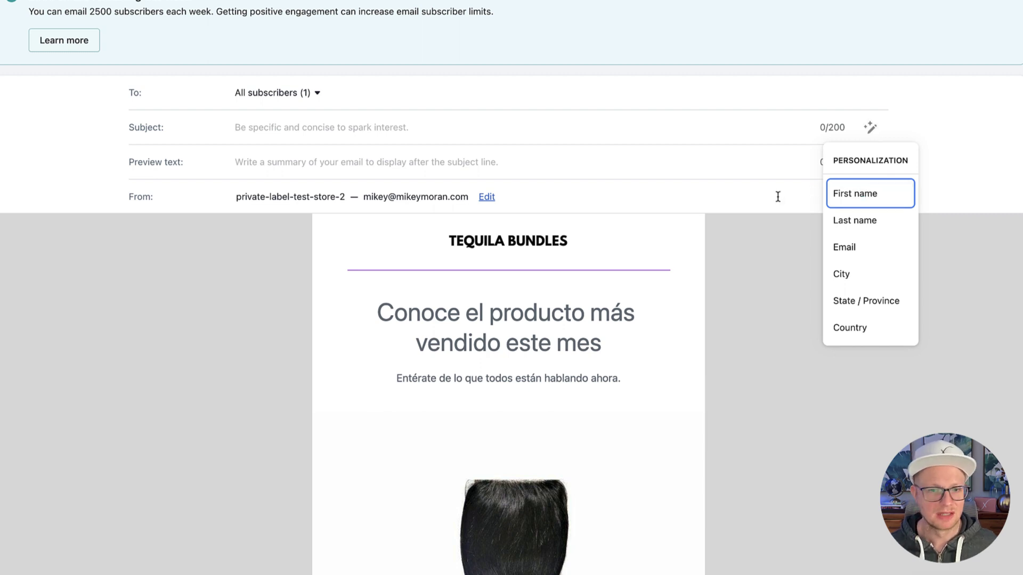
pyautogui.click(364, 127)
pyautogui.write('Hey,')
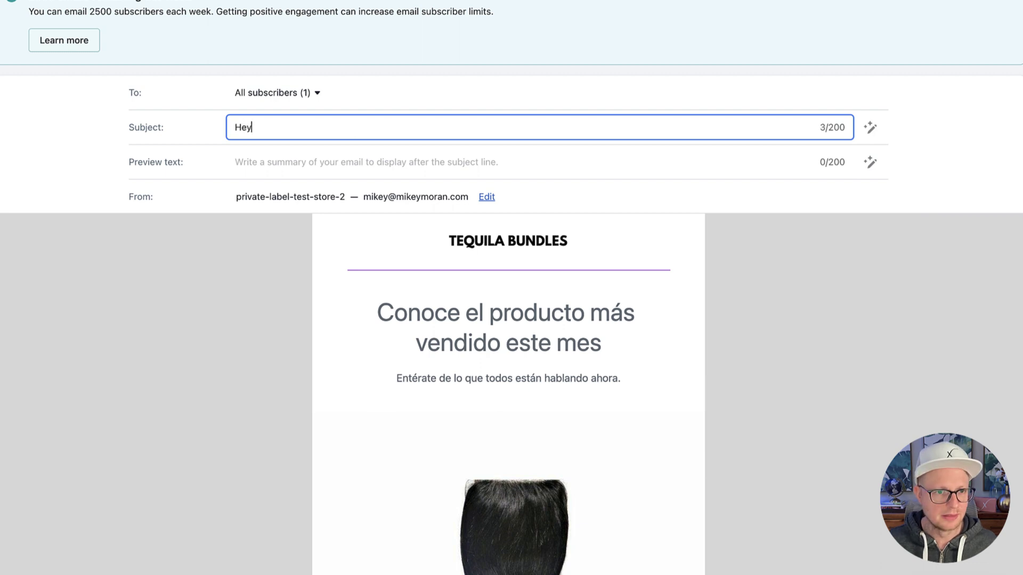
pyautogui.click(870, 127)
pyautogui.click(850, 195)
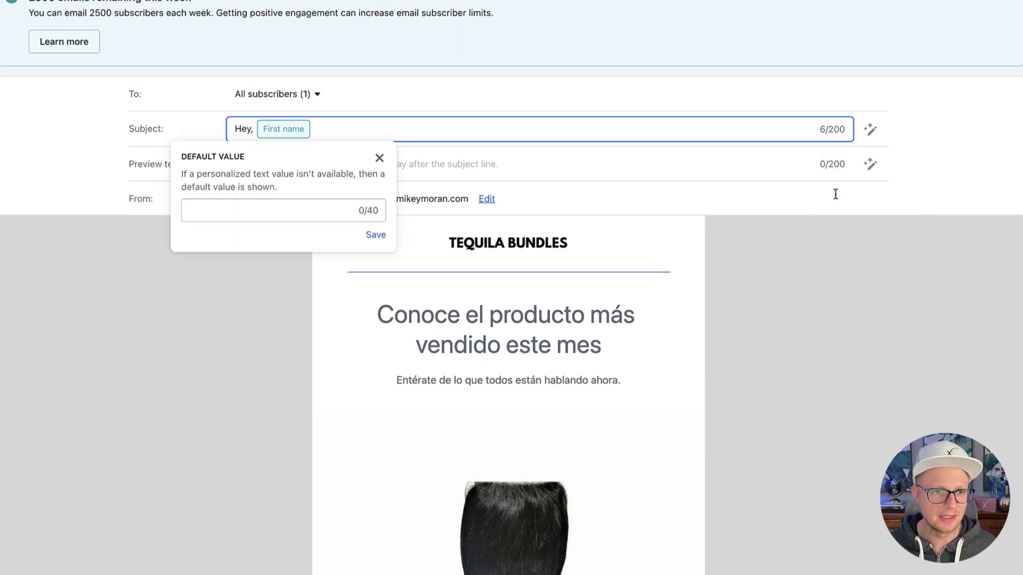
pyautogui.click(379, 159)
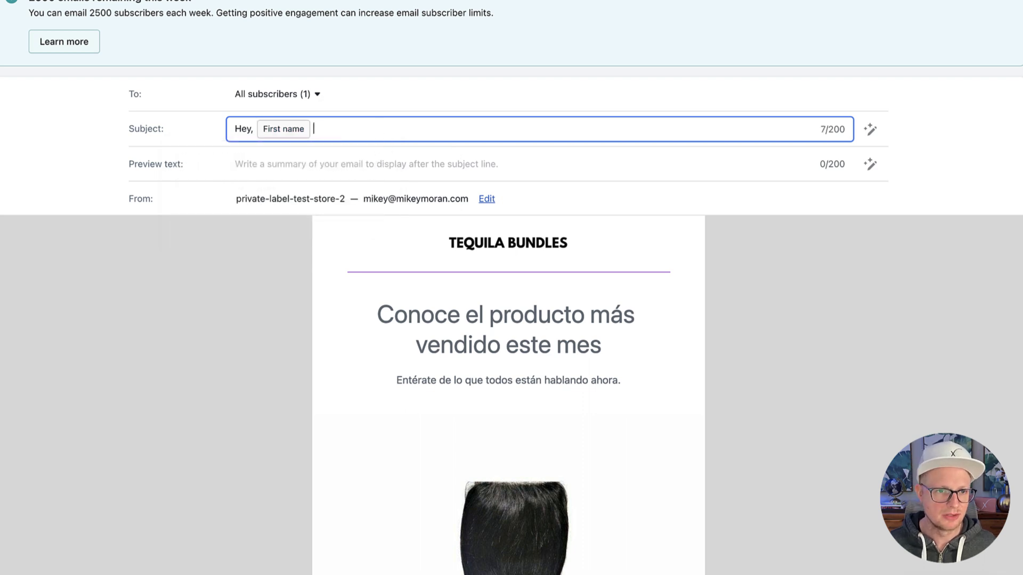
pyautogui.press('BackSpace')
pyautogui.write('! Ch')
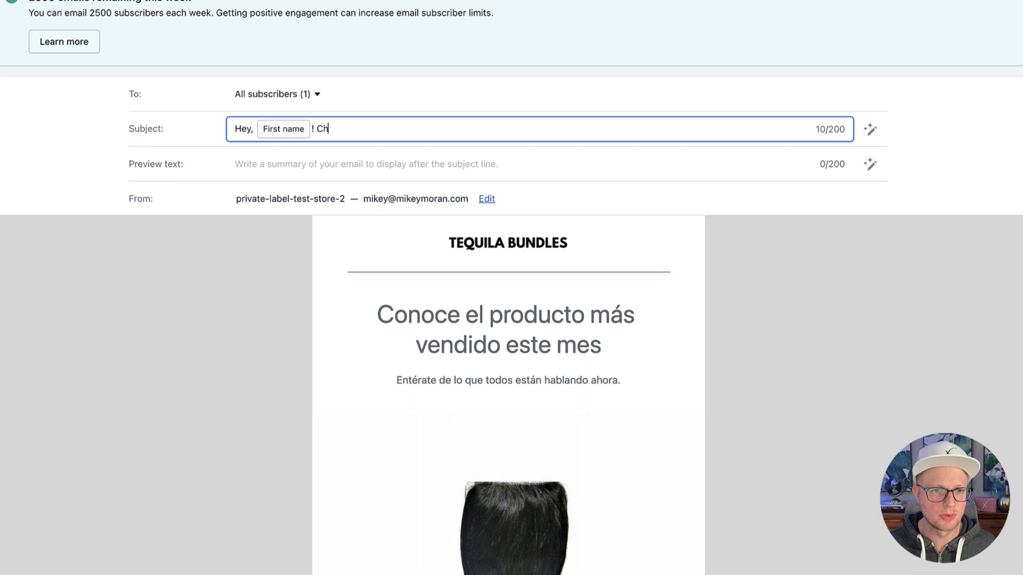
pyautogui.write('eck this out!')
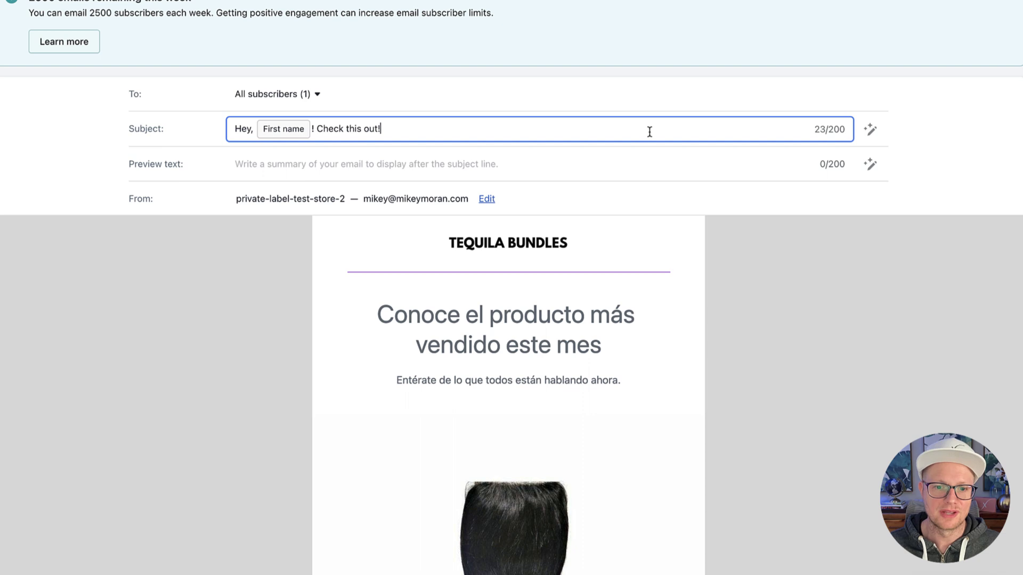
pyautogui.click(873, 169)
pyautogui.click(873, 169)
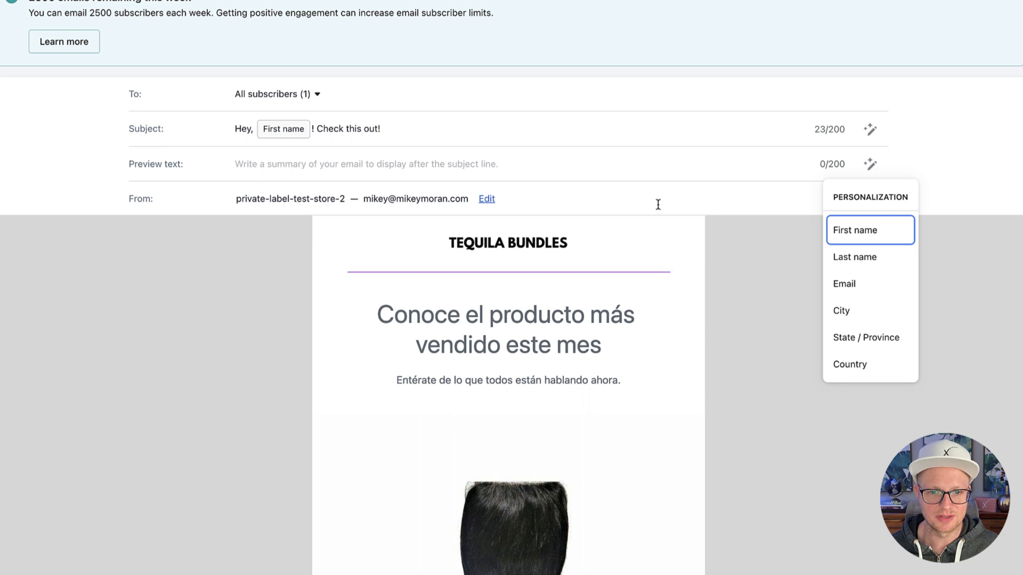
# Step: Close the personalization dropdown, leaving the preview text field empty
pyautogui.click(610, 193)
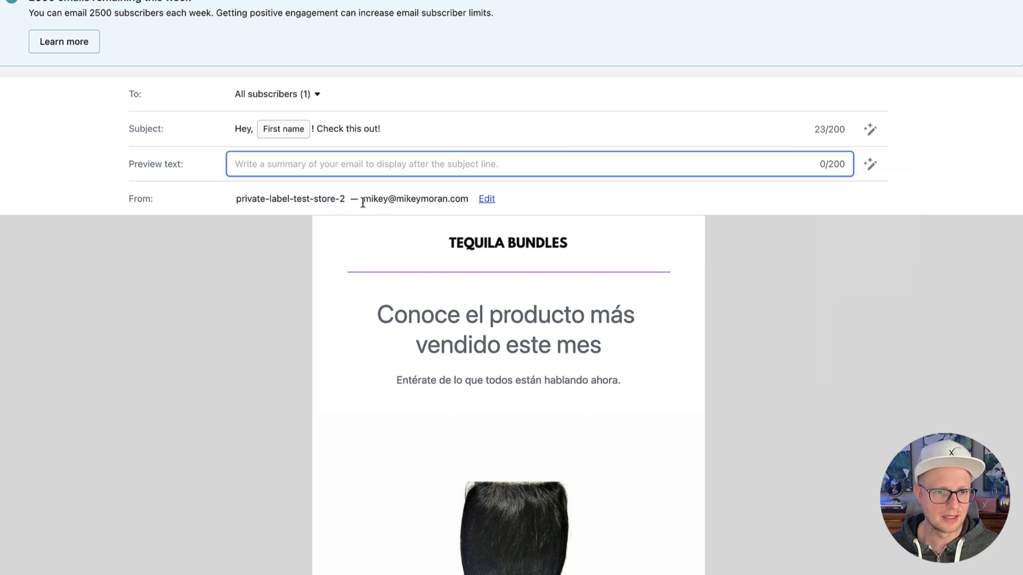
pyautogui.click(492, 201)
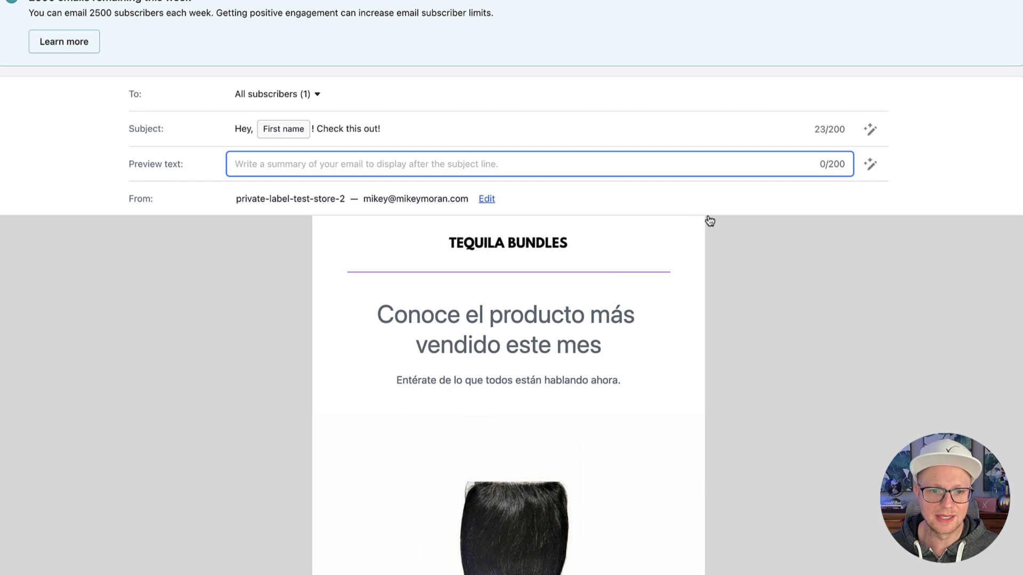
pyautogui.scroll(-4, 741, 258)
# Step: Select the 'Conoce el producto más vendido este mes' heading to show its Text settings
pyautogui.scroll(-6, 778, 253)
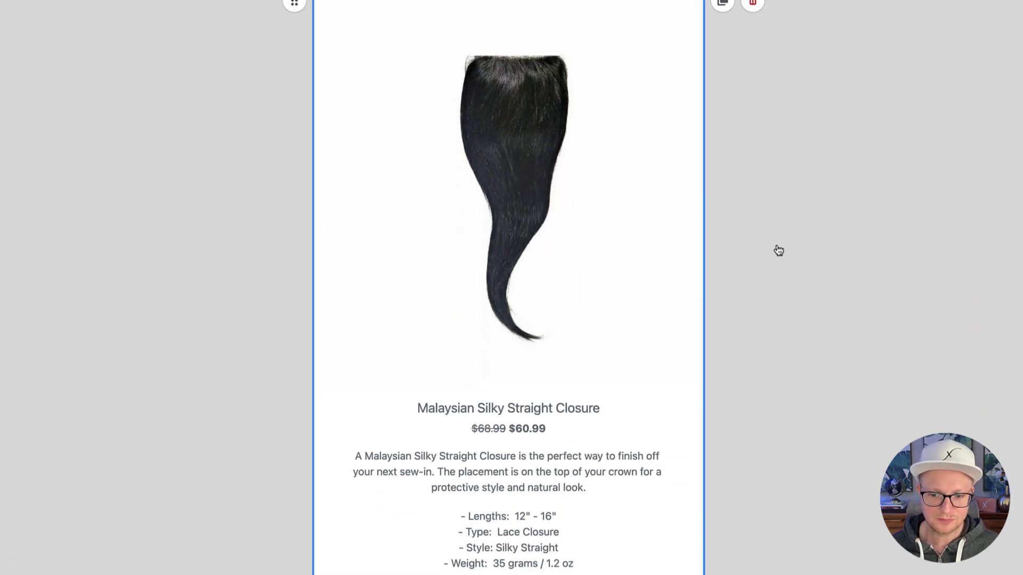
pyautogui.scroll(6, 738, 235)
pyautogui.scroll(-3, 719, 224)
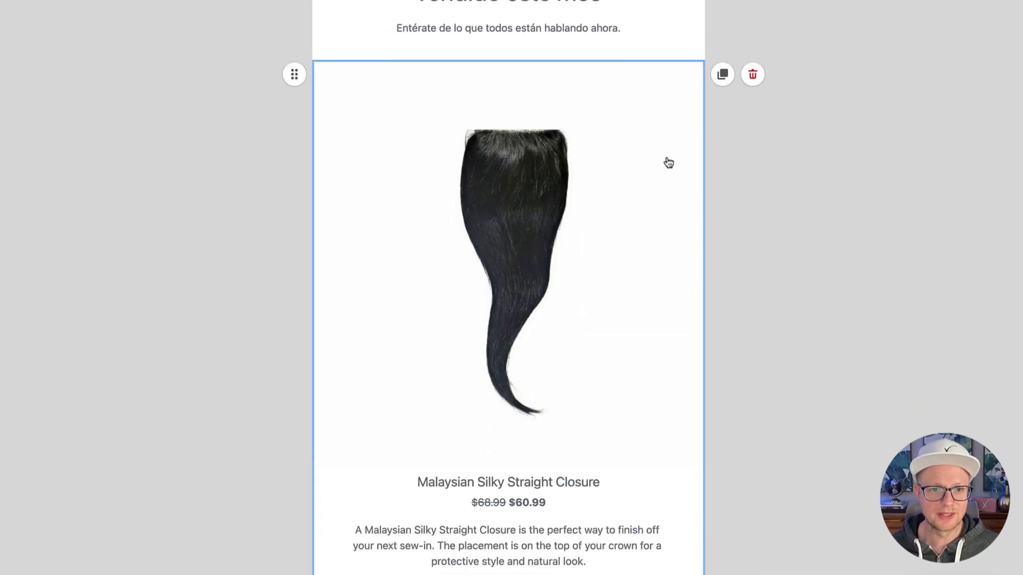
pyautogui.scroll(3, 226, 250)
pyautogui.scroll(-2, 687, 240)
pyautogui.scroll(-7, 687, 238)
pyautogui.scroll(9, 506, 176)
pyautogui.click(505, 103)
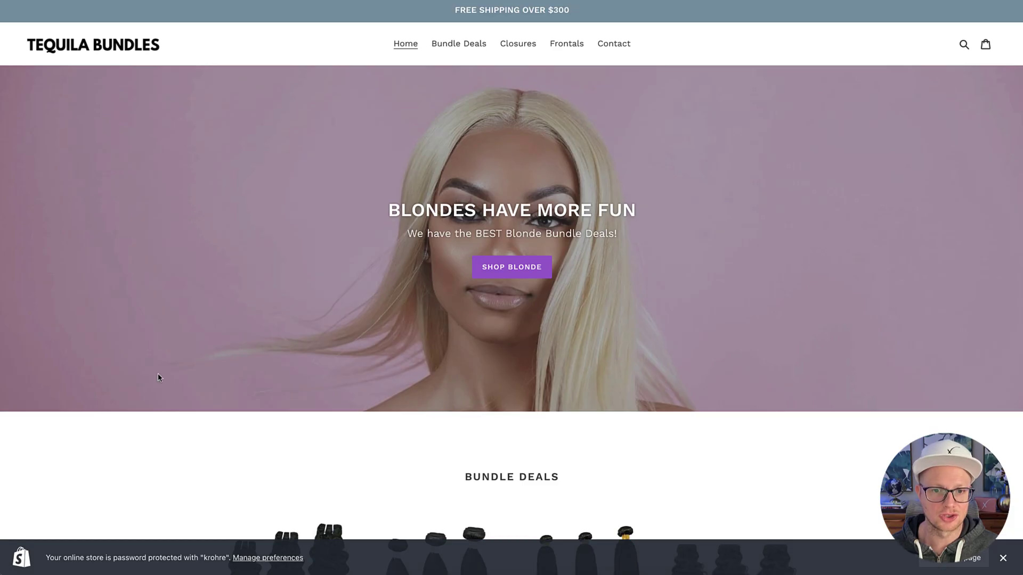
pyautogui.scroll(-9, 210, 376)
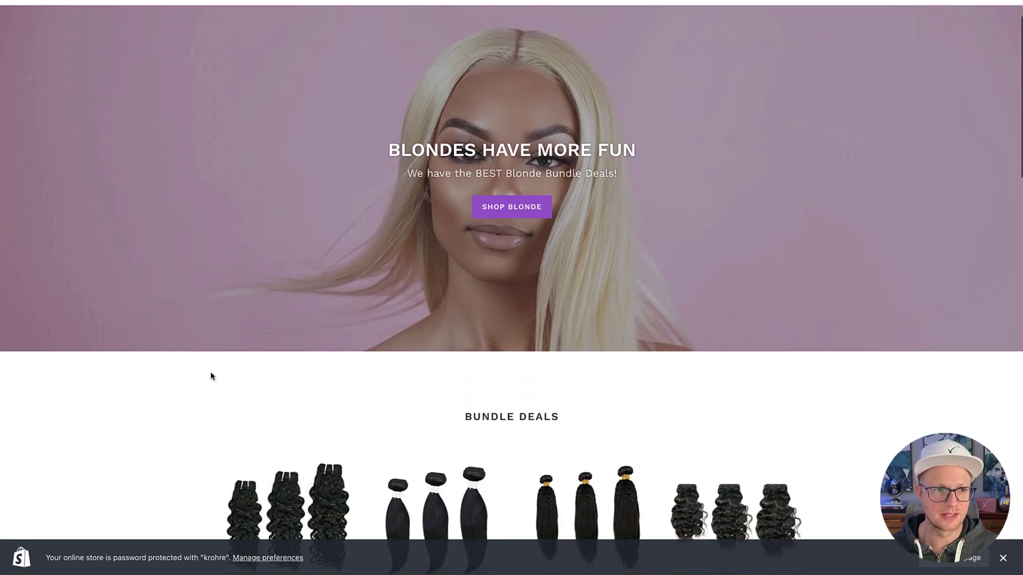
pyautogui.scroll(-2, 211, 376)
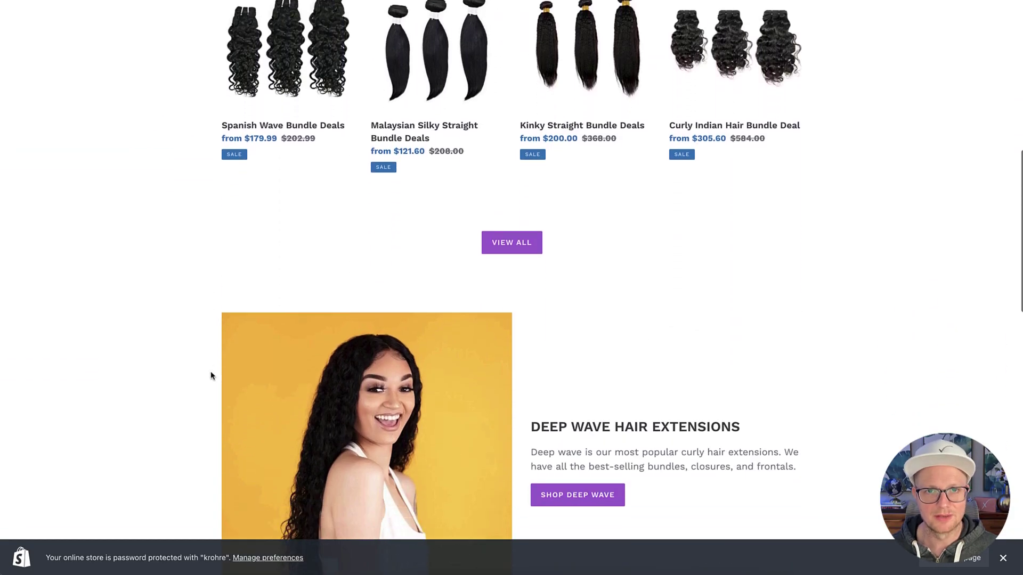
pyautogui.scroll(4, 211, 374)
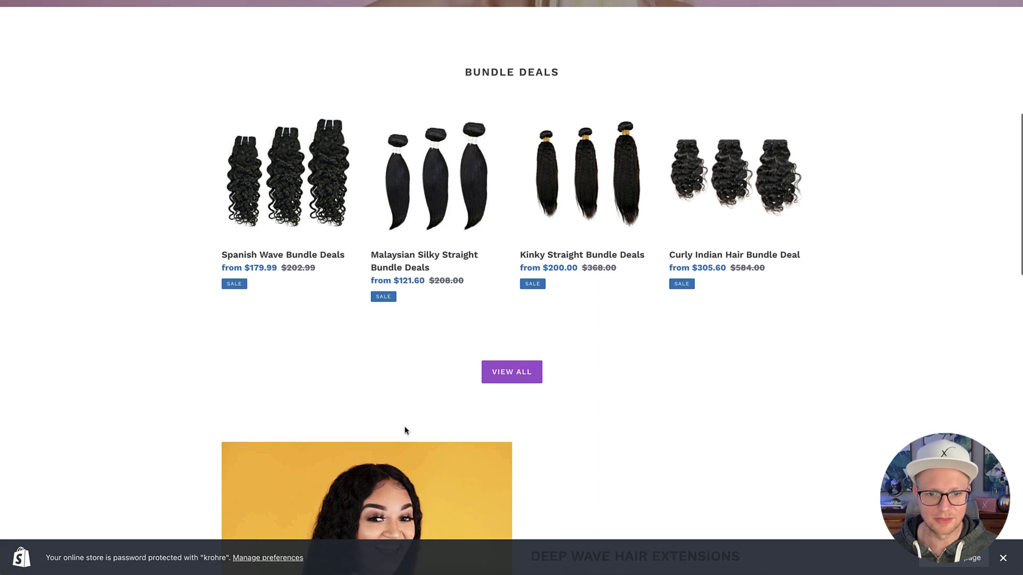
pyautogui.scroll(5, 522, 383)
pyautogui.scroll(3, 522, 384)
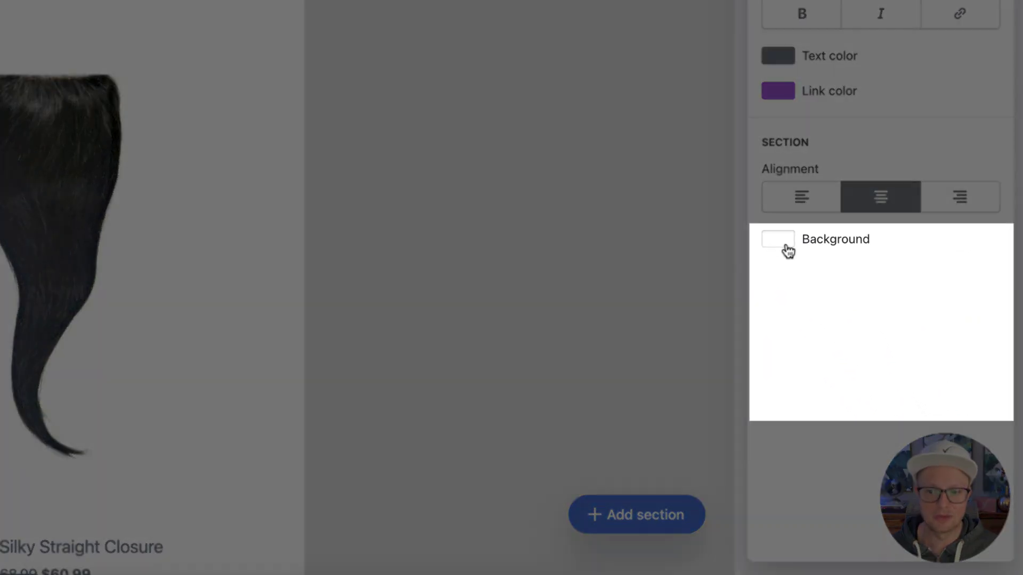
# Step: View the section background colours, then begin adding a new section below Shop now
pyautogui.click(779, 239)
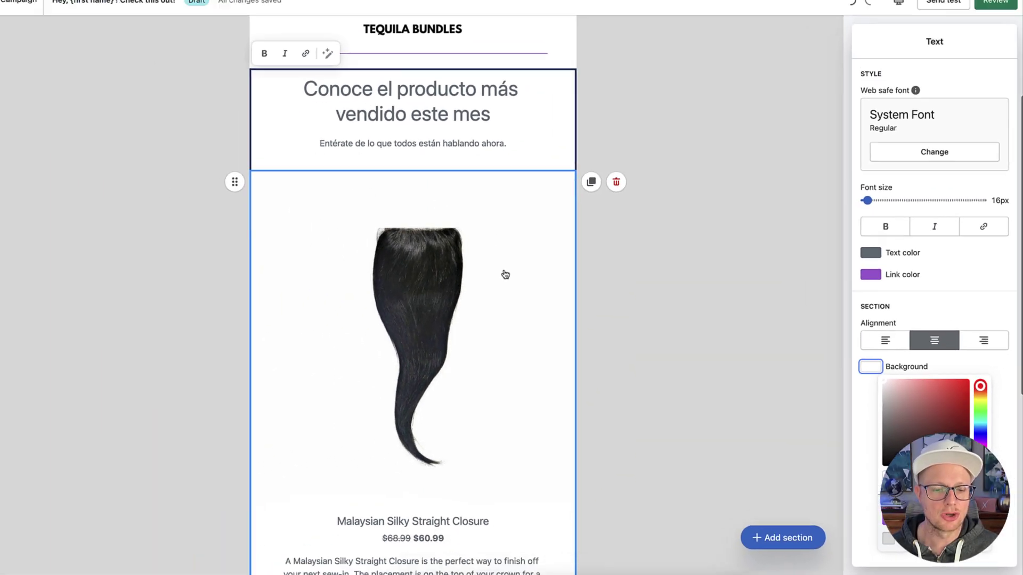
pyautogui.scroll(-7, 505, 274)
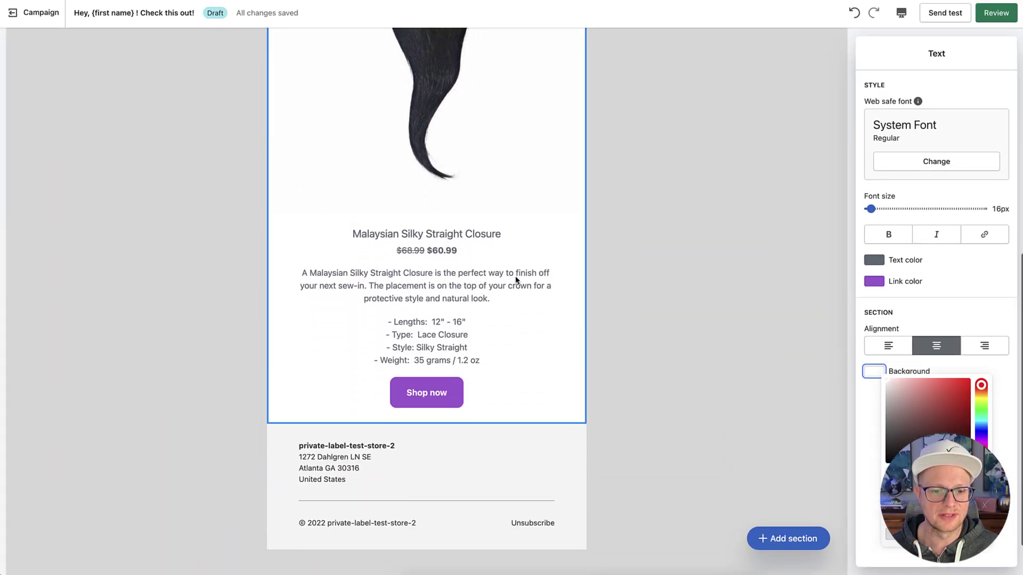
pyautogui.click(783, 538)
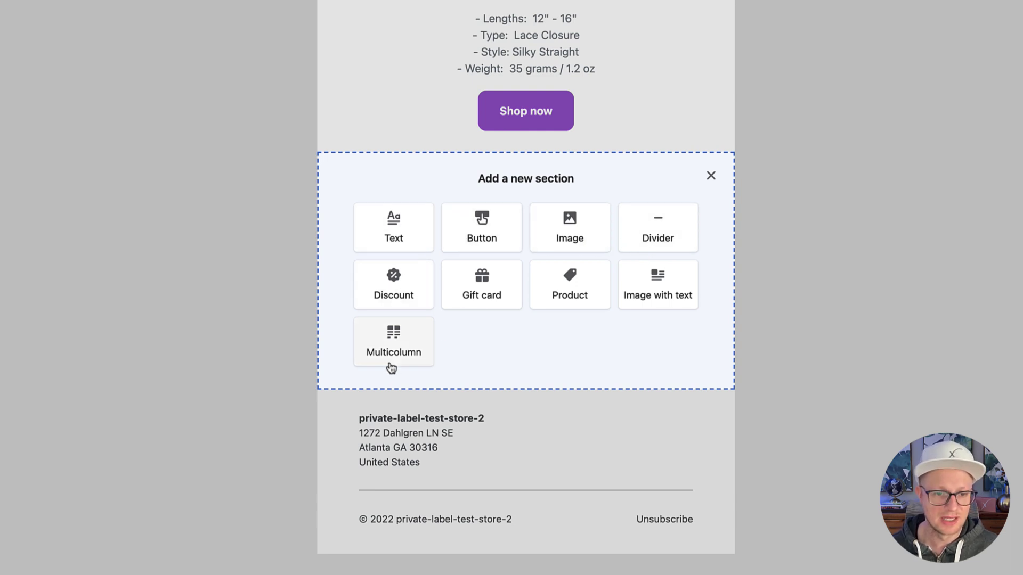
# Step: Close the section chooser unused and select the footer to show its settings
pyautogui.click(712, 177)
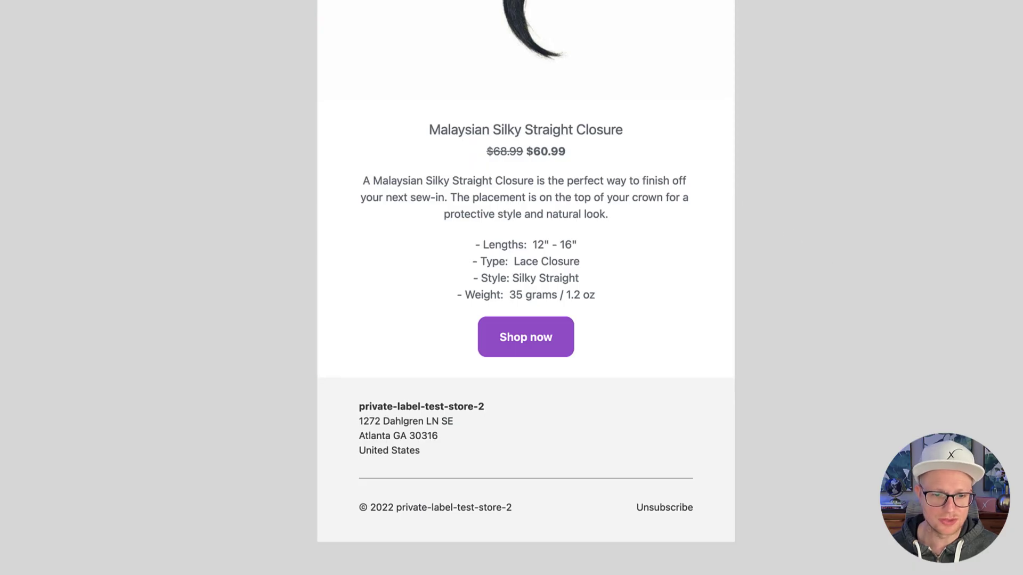
pyautogui.click(465, 428)
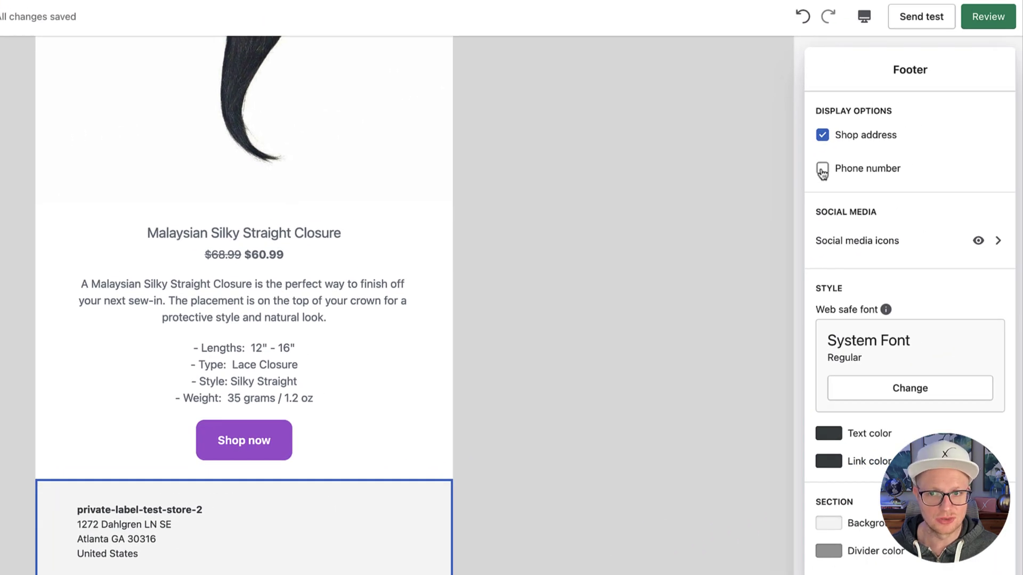
pyautogui.click(864, 239)
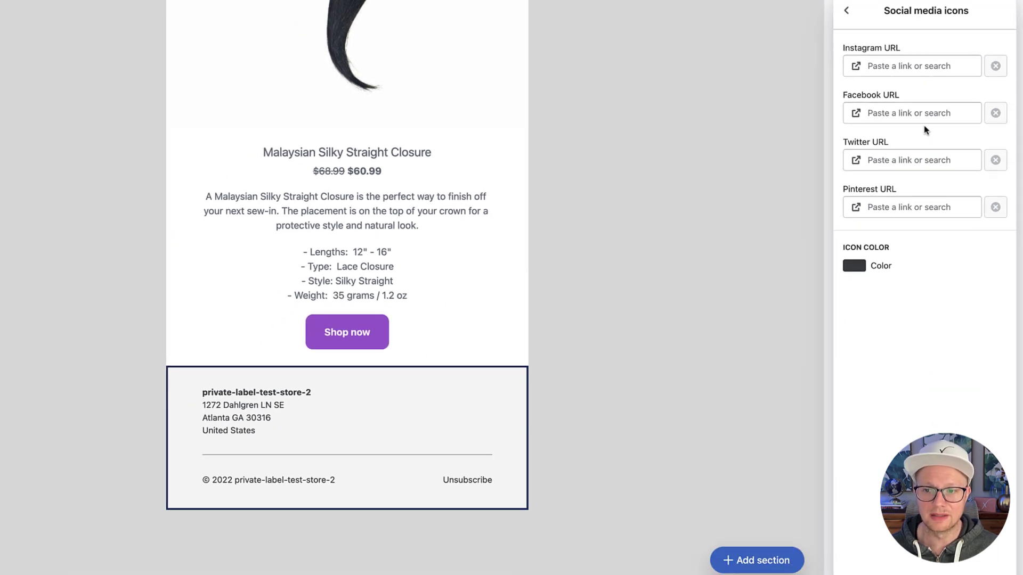
pyautogui.click(846, 11)
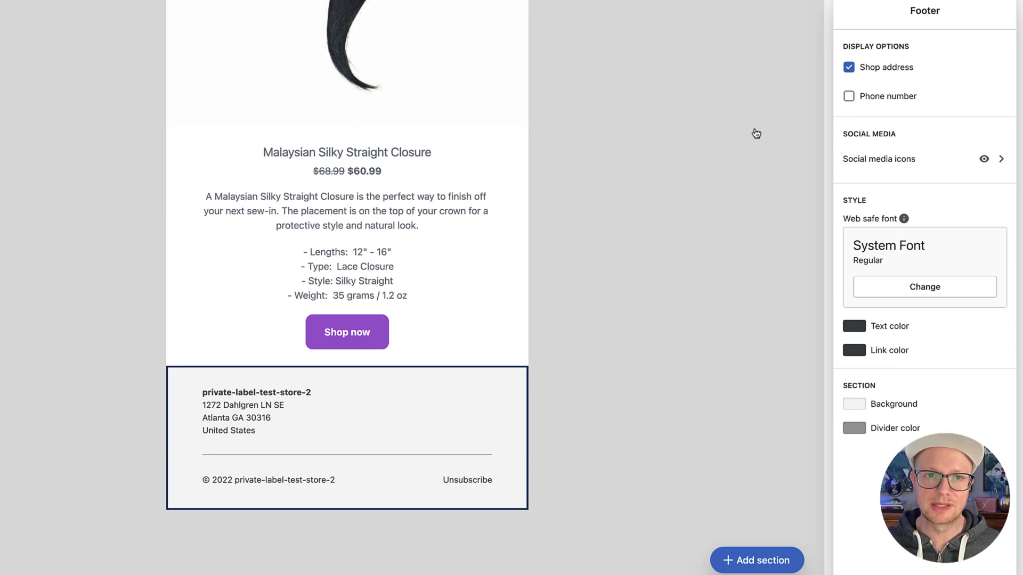
pyautogui.scroll(10, 652, 139)
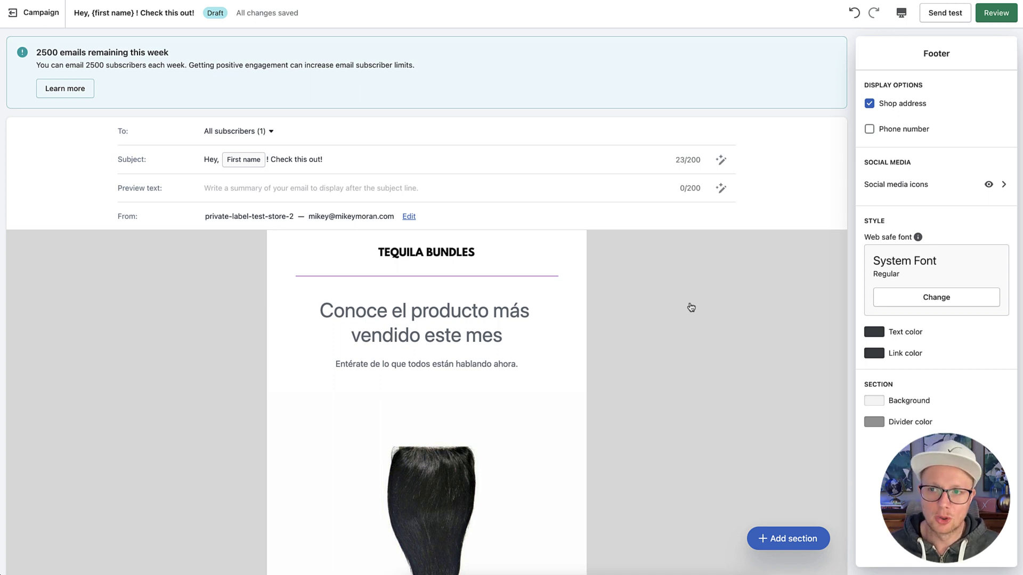
# Step: Toggle the email preview between mobile and desktop widths, ending on mobile
pyautogui.scroll(-6, 675, 258)
pyautogui.scroll(6, 676, 279)
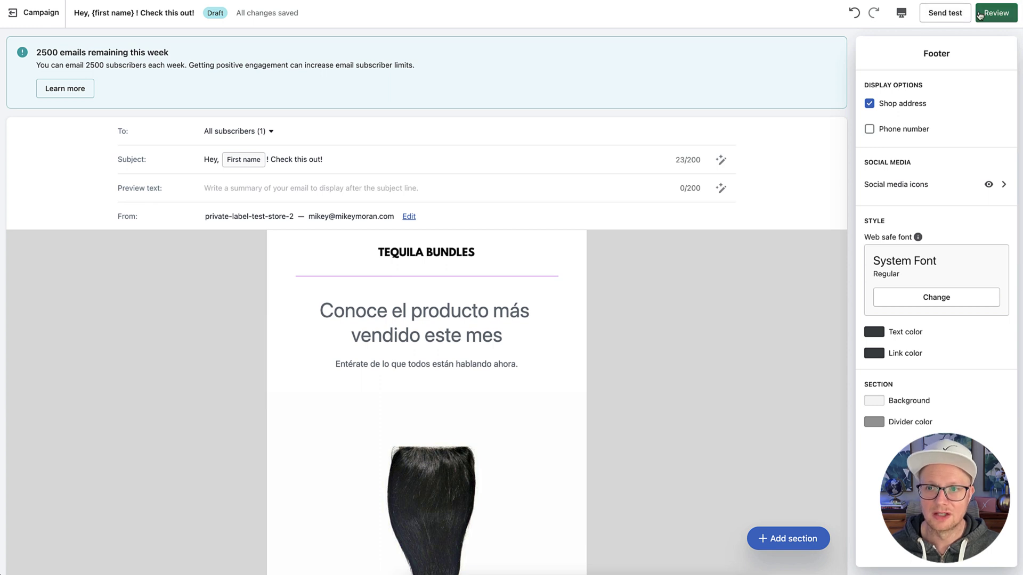
pyautogui.click(899, 15)
pyautogui.click(905, 41)
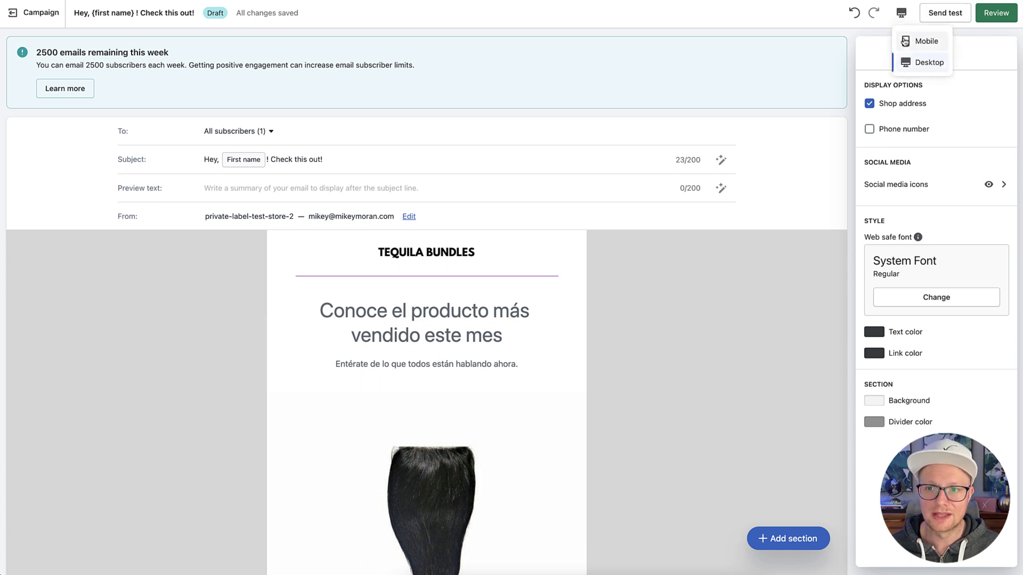
pyautogui.scroll(-9, 669, 293)
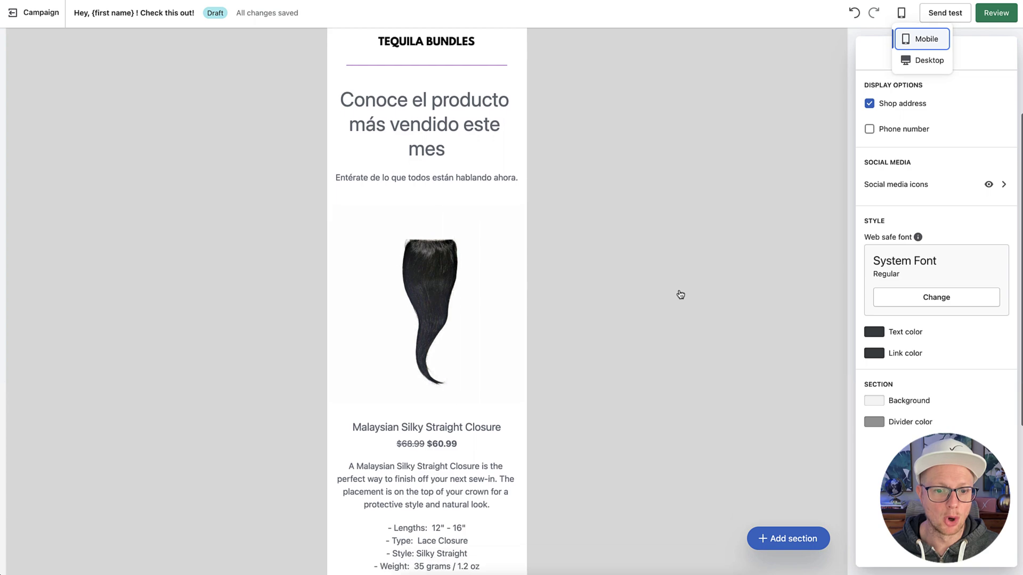
pyautogui.scroll(10, 658, 294)
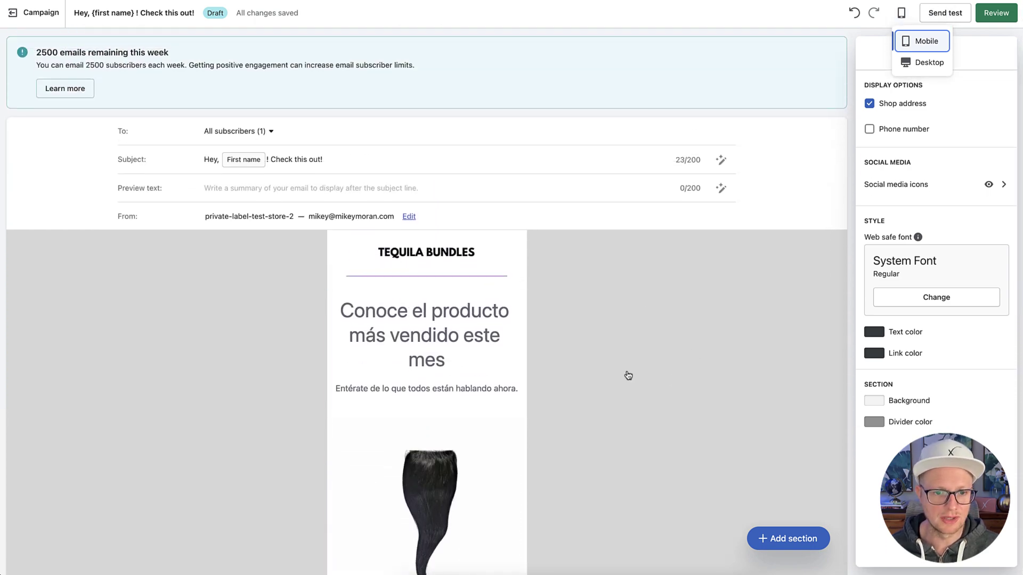
pyautogui.click(925, 63)
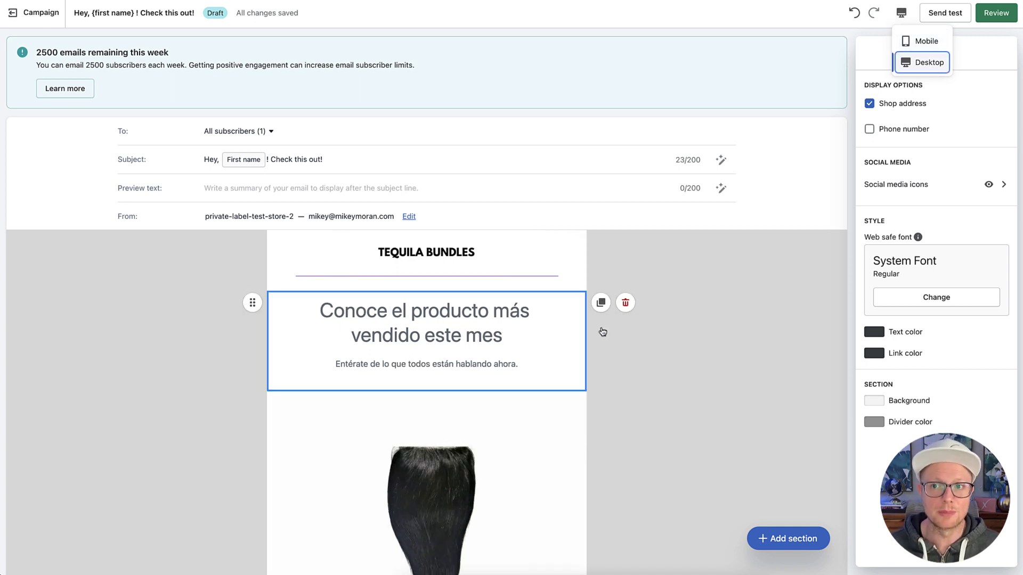
pyautogui.click(922, 43)
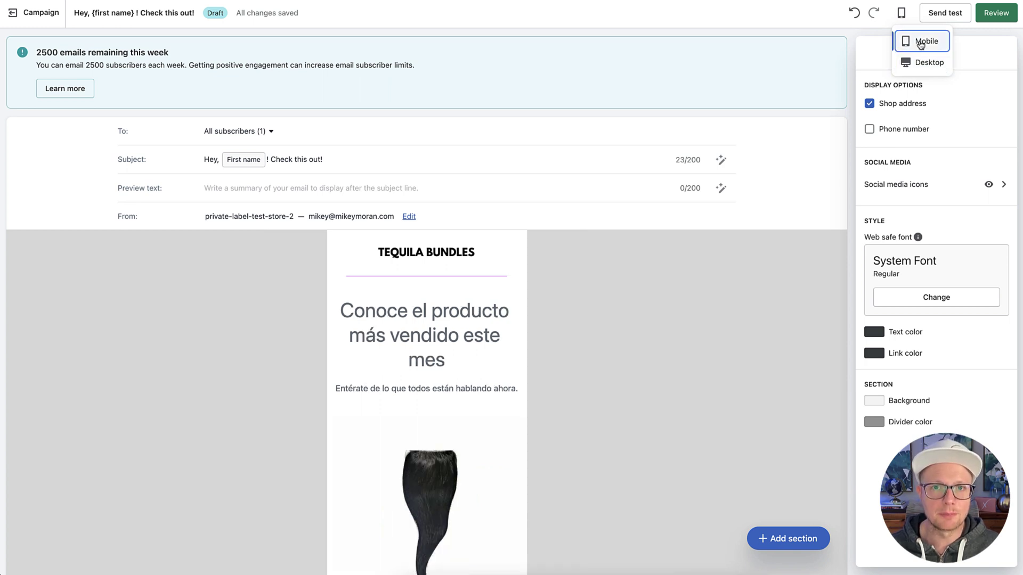
# Step: Select the Malaysian Silky Straight Closure product section to show its Product settings
pyautogui.scroll(-5, 548, 377)
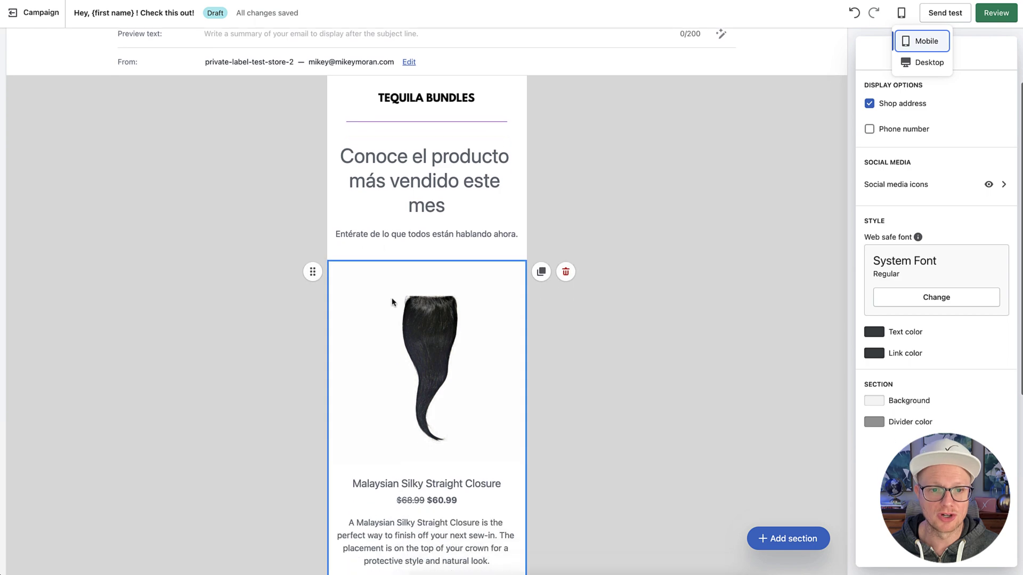
pyautogui.scroll(-5, 442, 418)
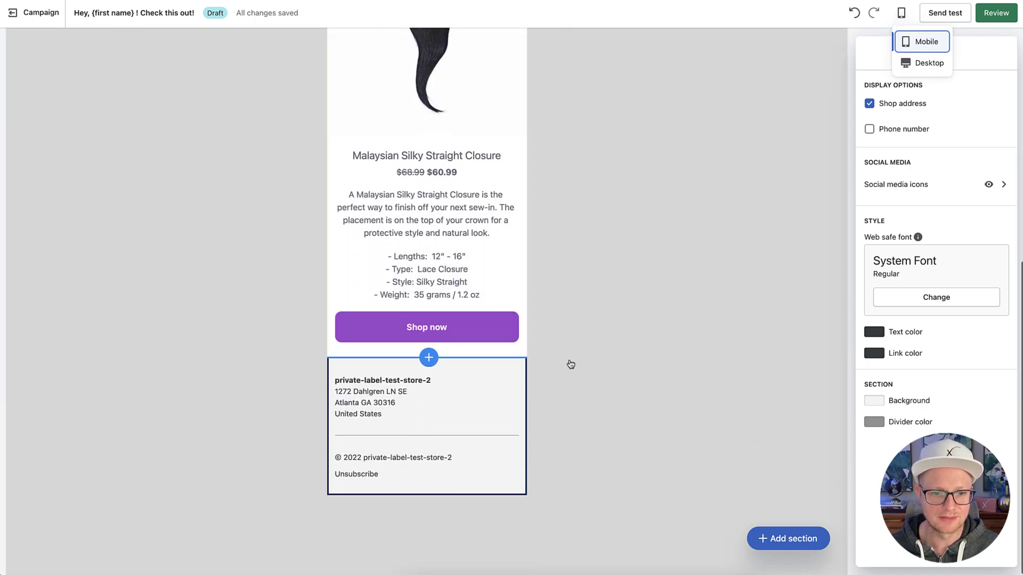
pyautogui.scroll(8, 569, 366)
pyautogui.scroll(3, 570, 365)
pyautogui.scroll(-10, 569, 365)
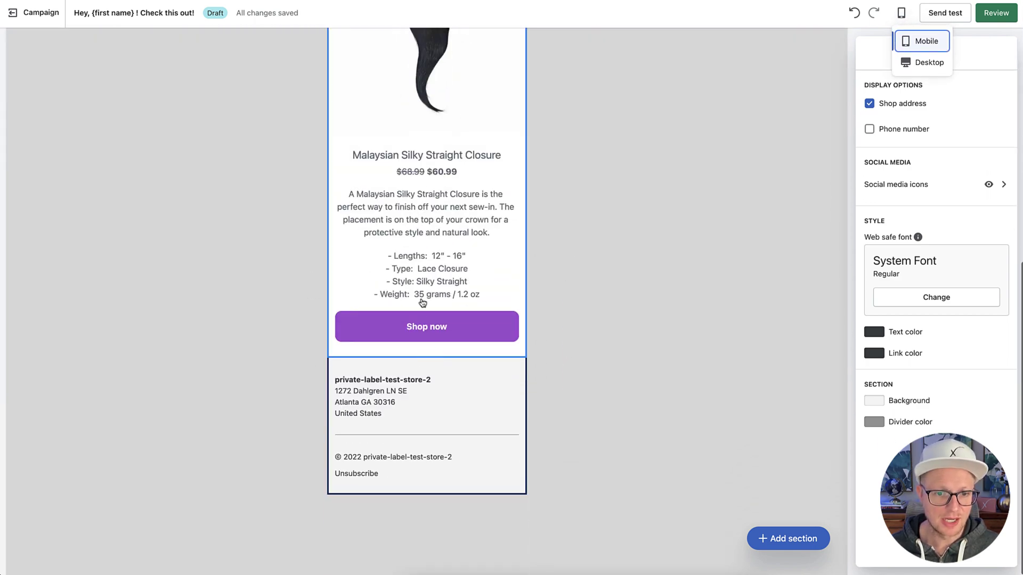
pyautogui.click(424, 324)
pyautogui.scroll(-4, 703, 325)
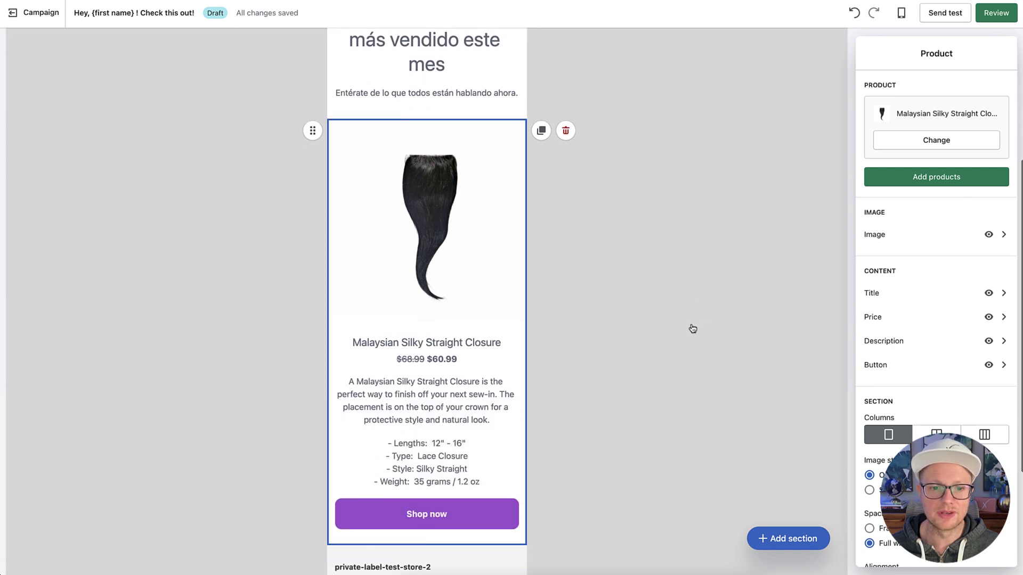
# Step: Add Afro Kinky Curly Closure ($81.60) as the second product in the product block
pyautogui.click(910, 141)
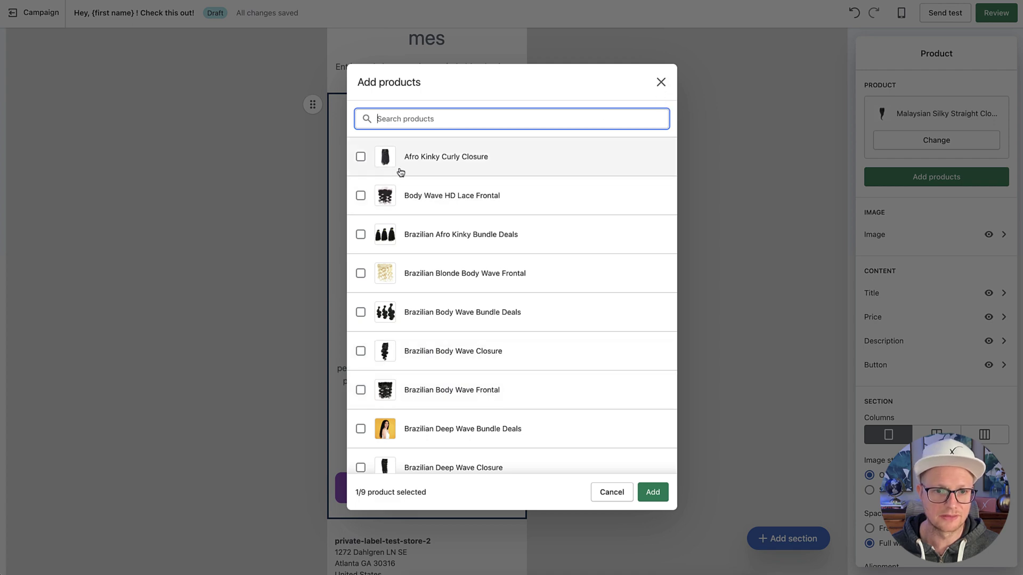
pyautogui.click(361, 156)
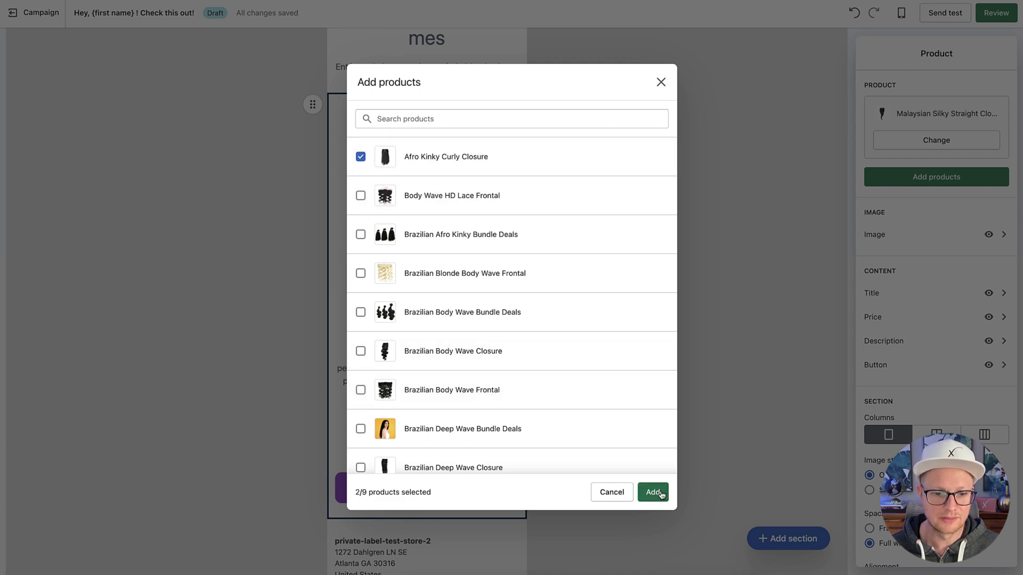
pyautogui.click(653, 492)
pyautogui.scroll(-2, 637, 318)
pyautogui.scroll(-6, 630, 318)
pyautogui.scroll(6, 488, 311)
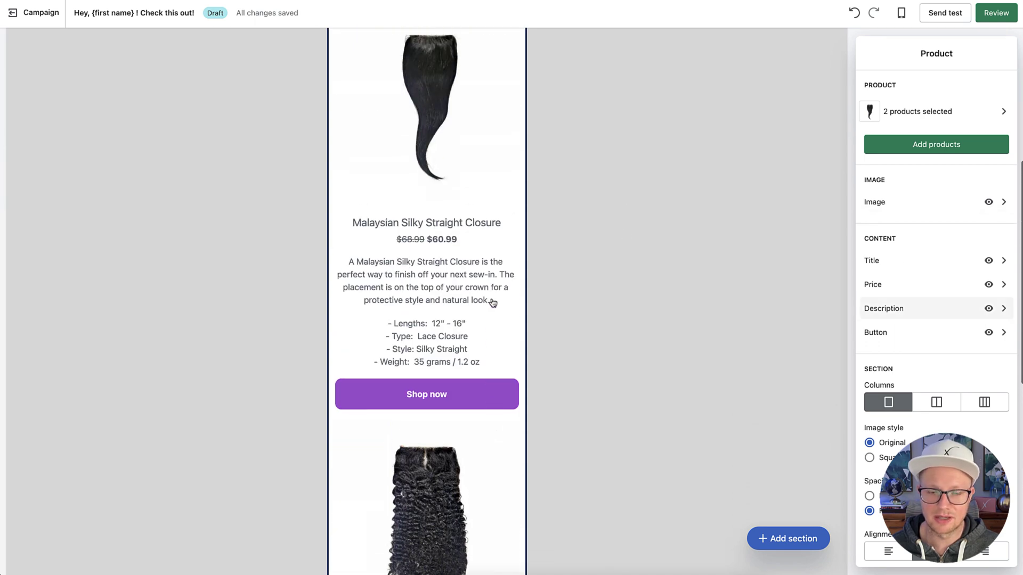
pyautogui.scroll(-5, 710, 327)
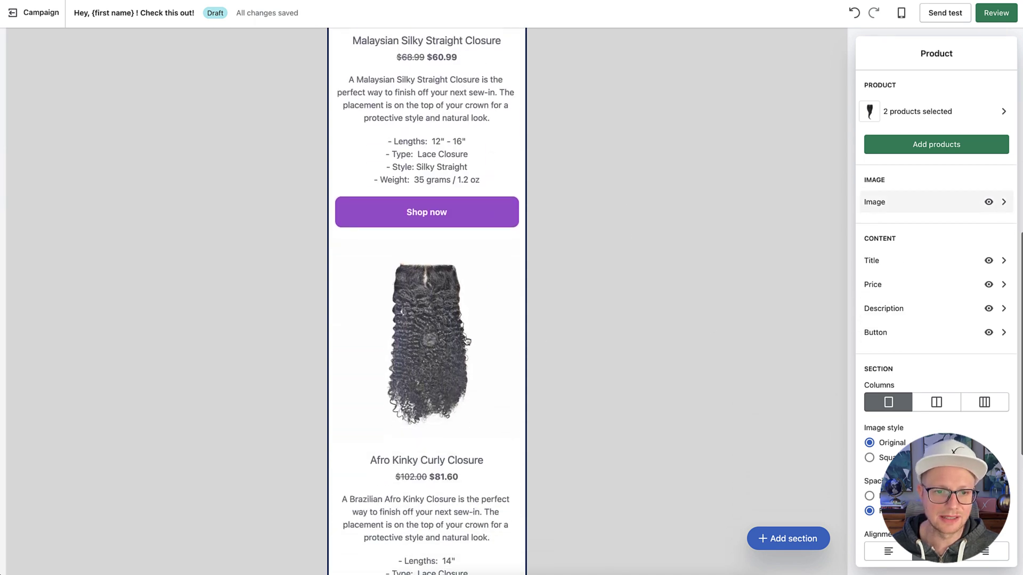
pyautogui.click(381, 346)
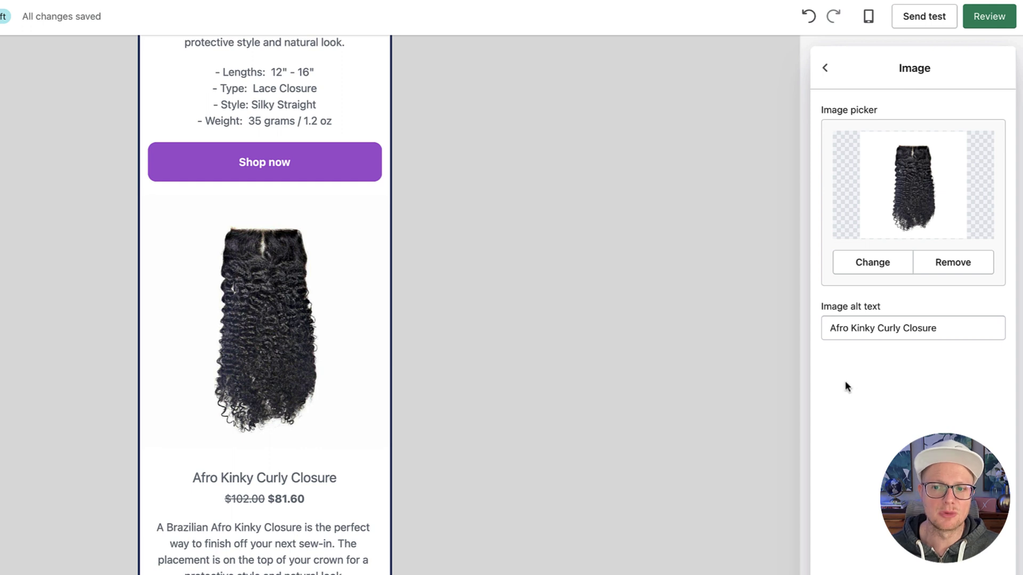
pyautogui.click(824, 67)
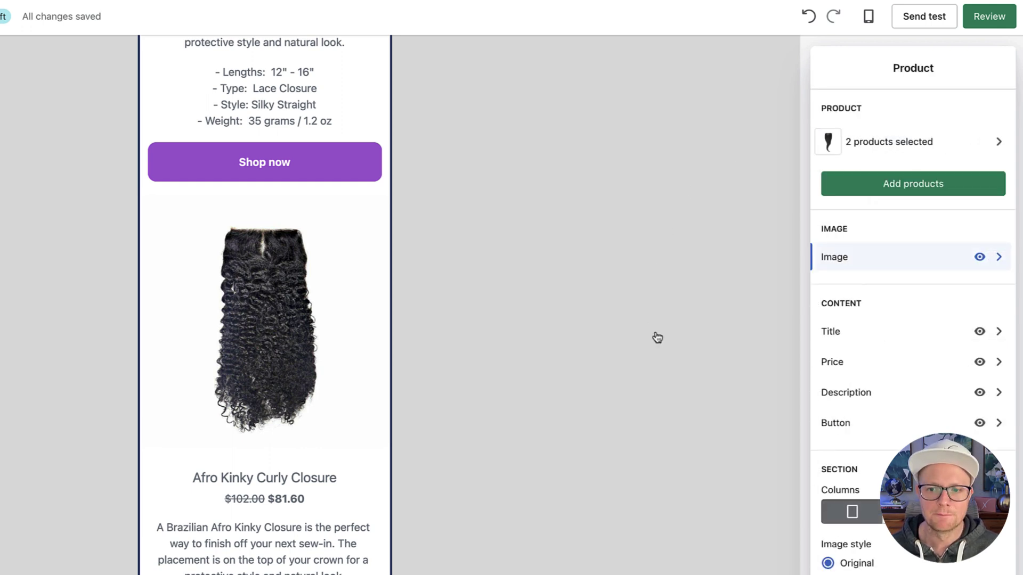
pyautogui.click(844, 394)
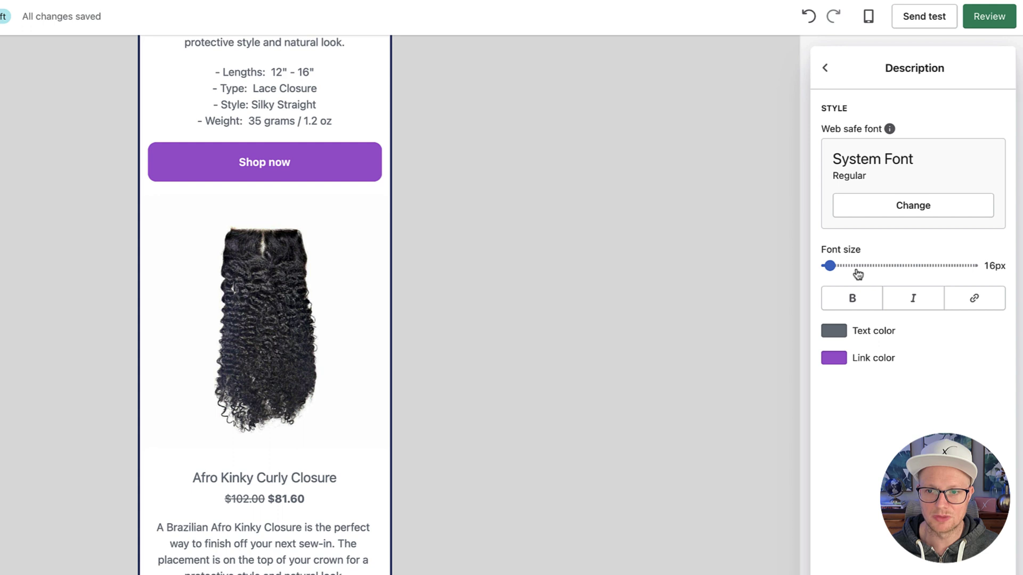
pyautogui.click(824, 68)
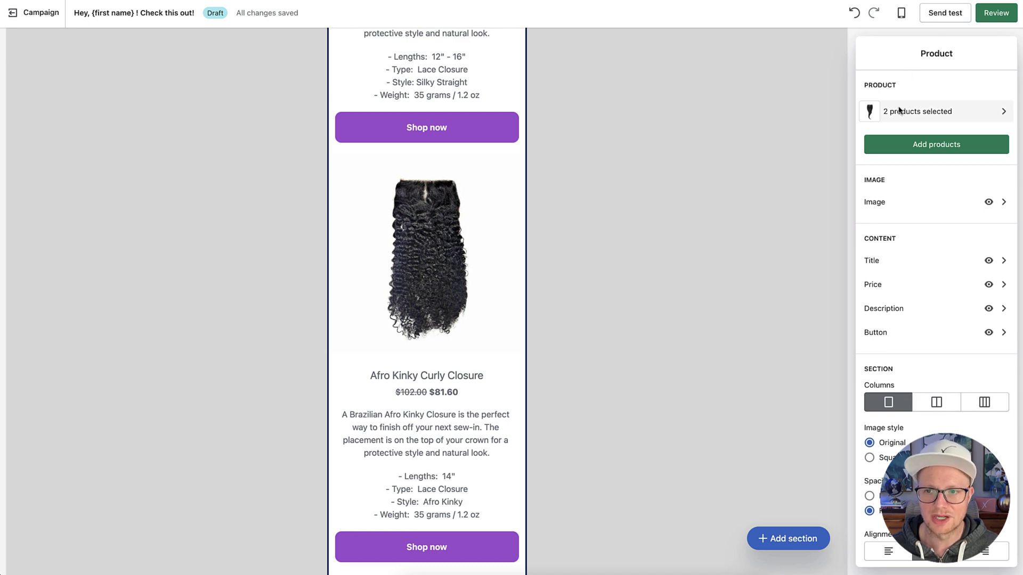
# Step: Switch the email preview to Desktop width
pyautogui.scroll(15, 543, 196)
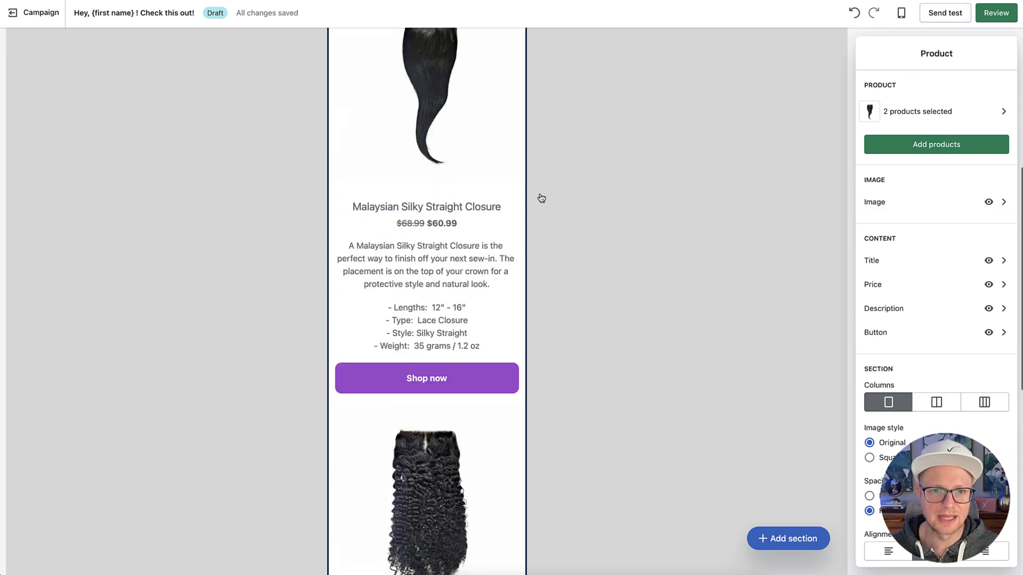
pyautogui.click(901, 12)
pyautogui.click(924, 62)
pyautogui.scroll(-7, 623, 373)
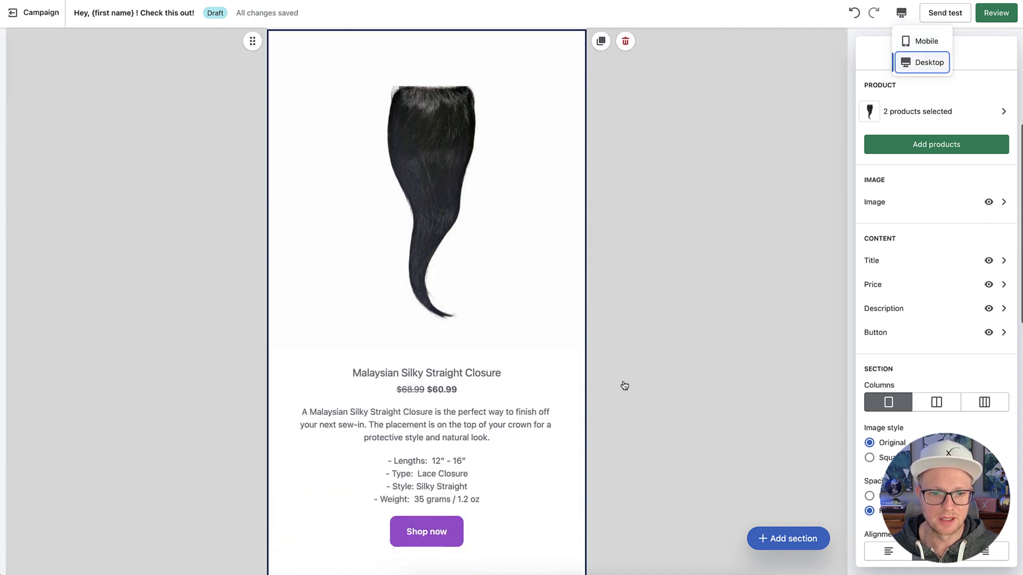
# Step: Lay the two closures out in two columns and hide their product descriptions
pyautogui.click(936, 404)
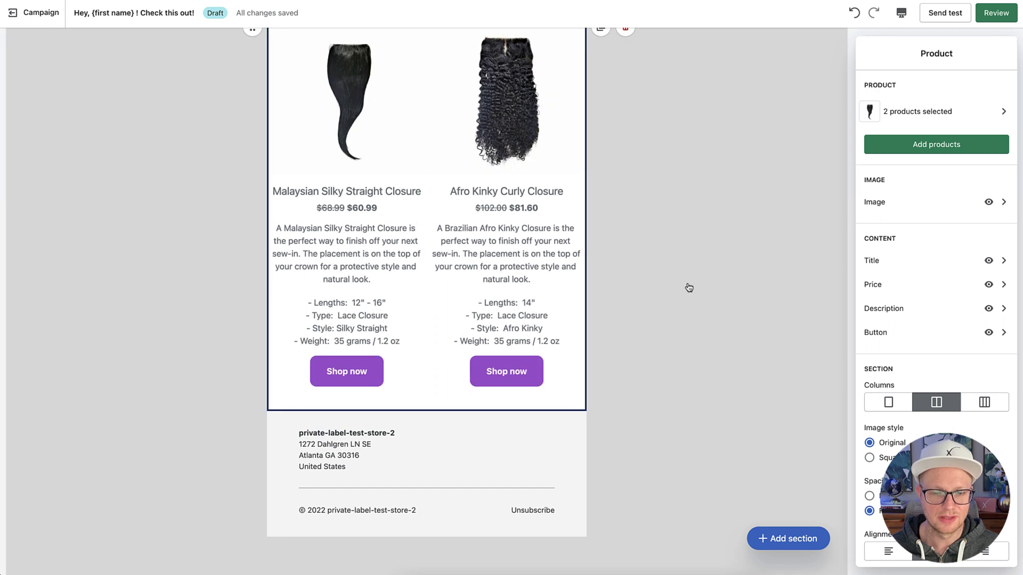
pyautogui.scroll(4, 688, 287)
pyautogui.scroll(-1, 747, 292)
pyautogui.scroll(4, 740, 285)
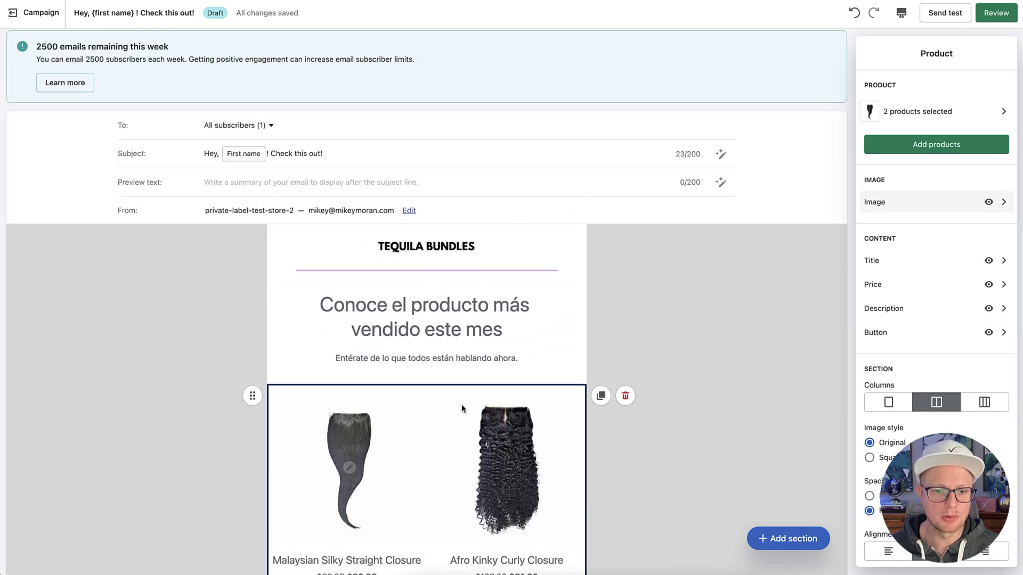
pyautogui.scroll(-5, 583, 389)
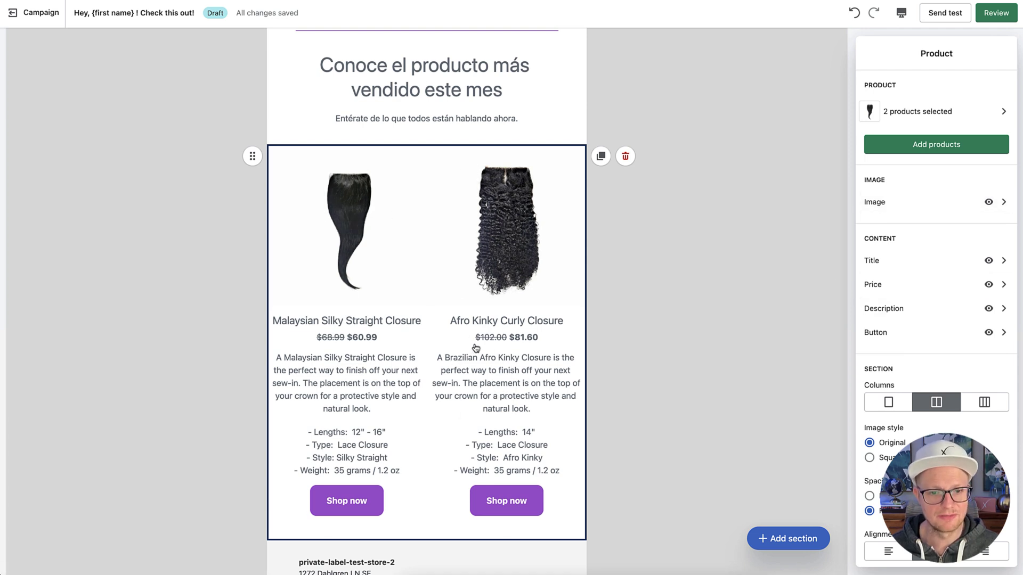
pyautogui.click(988, 310)
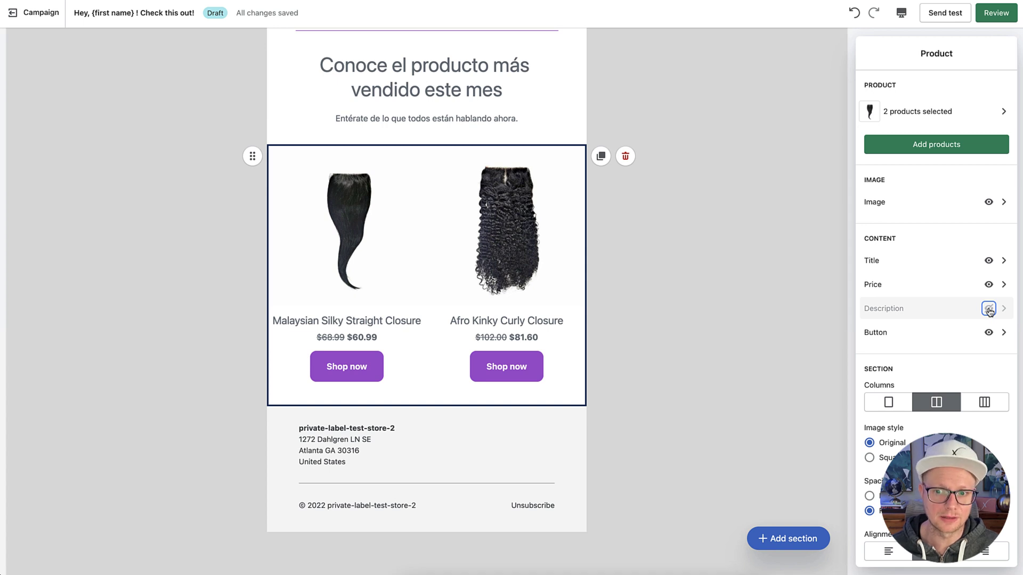
# Step: Show the descriptions again and drag Afro Kinky Curly Closure above Malaysian Silky Straight Closure
pyautogui.click(989, 310)
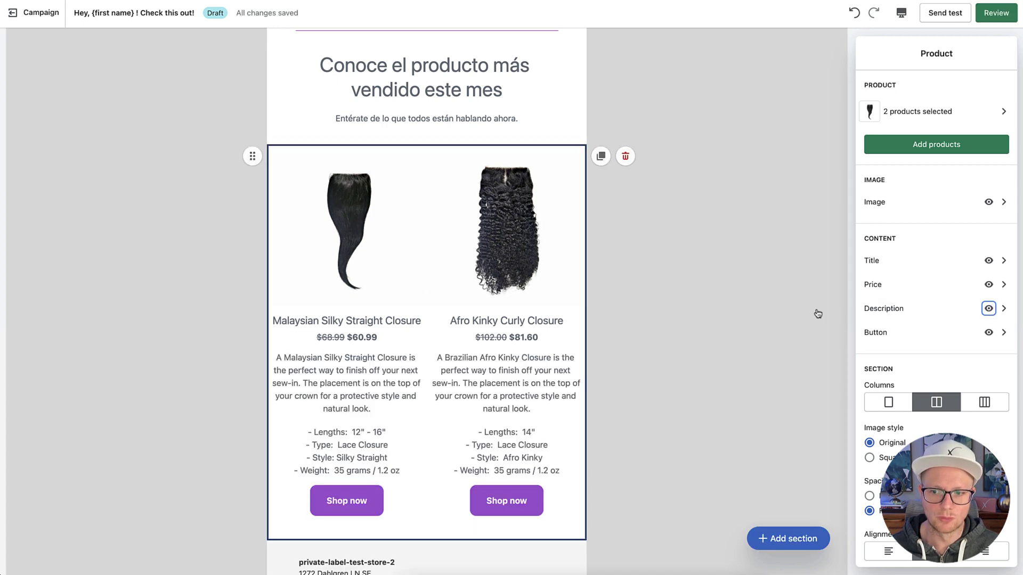
pyautogui.click(872, 314)
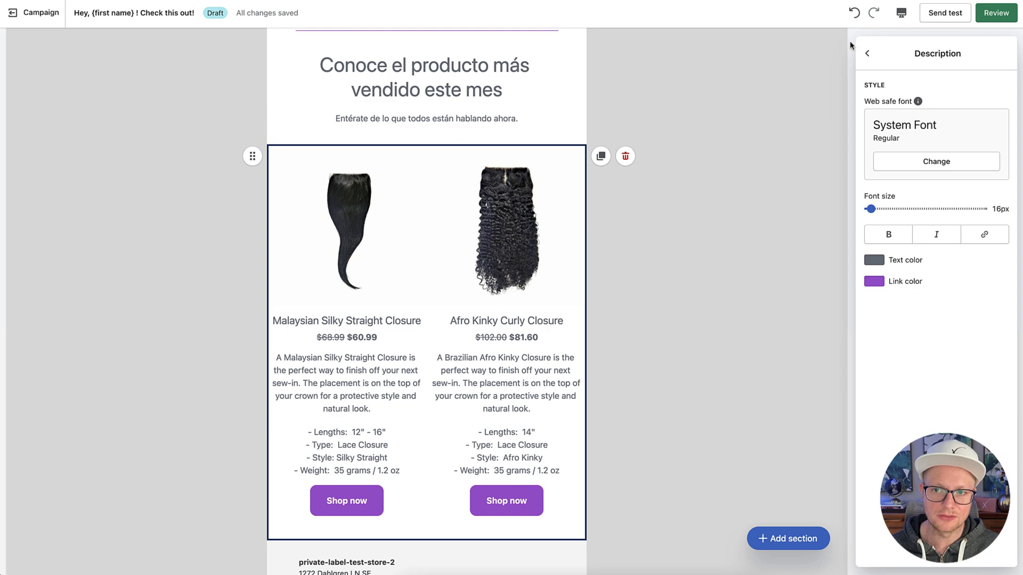
pyautogui.click(867, 54)
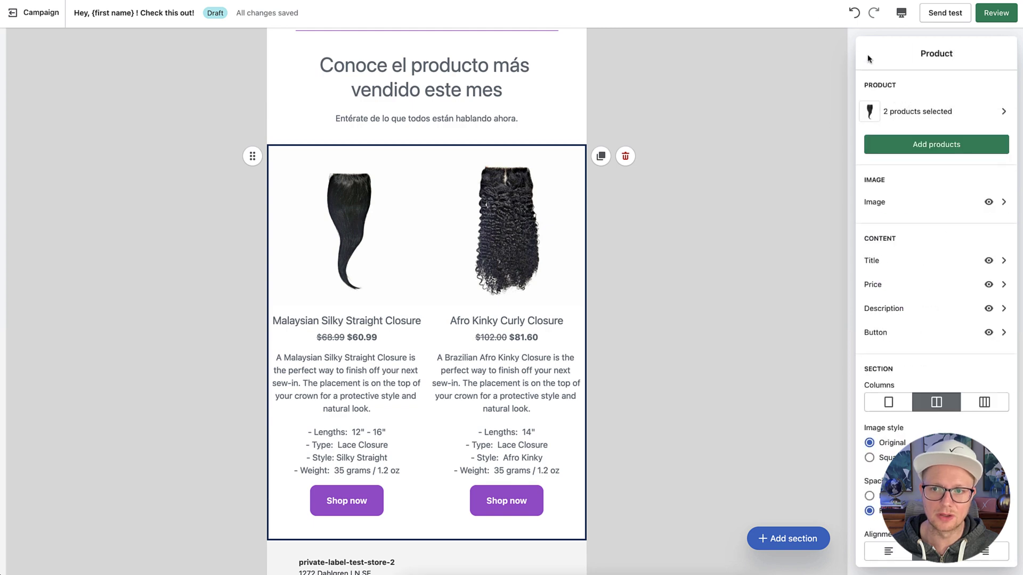
pyautogui.click(904, 110)
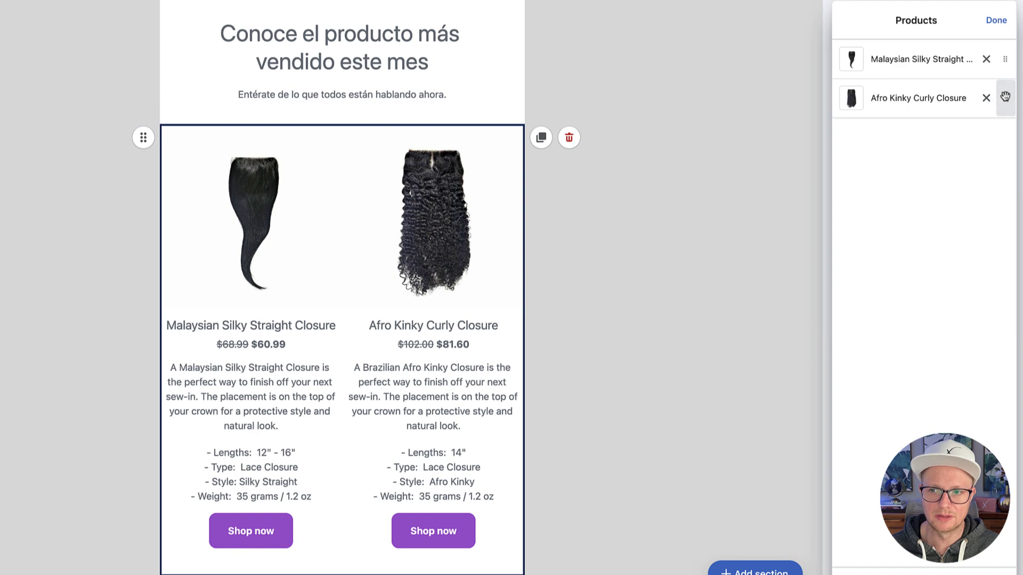
pyautogui.moveTo(1004, 98); pyautogui.dragTo(1003, 56)
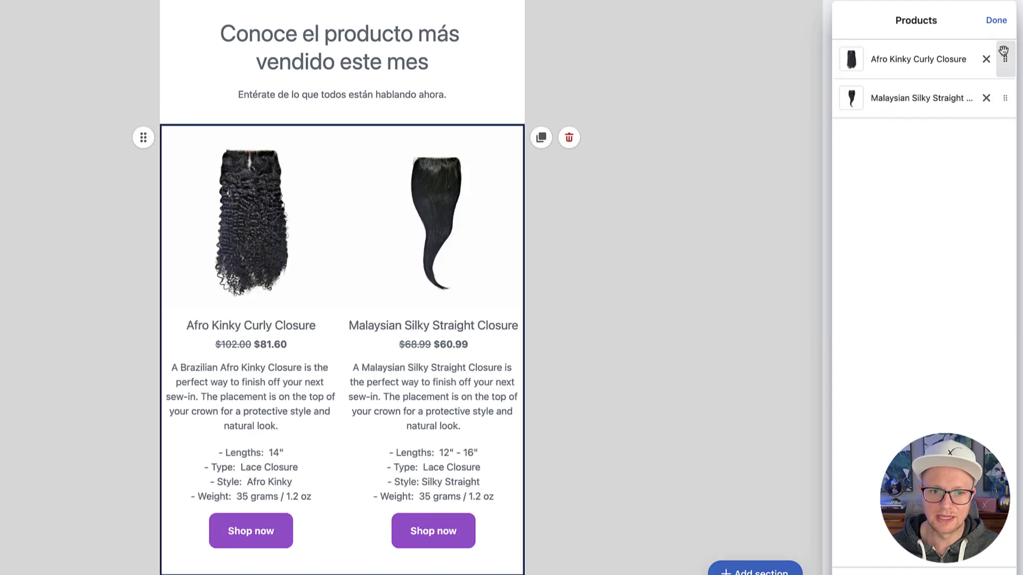
# Step: Move the product section above the Conoce text, then drag that text up under TEQUILA BUNDLES
pyautogui.moveTo(288, 195)
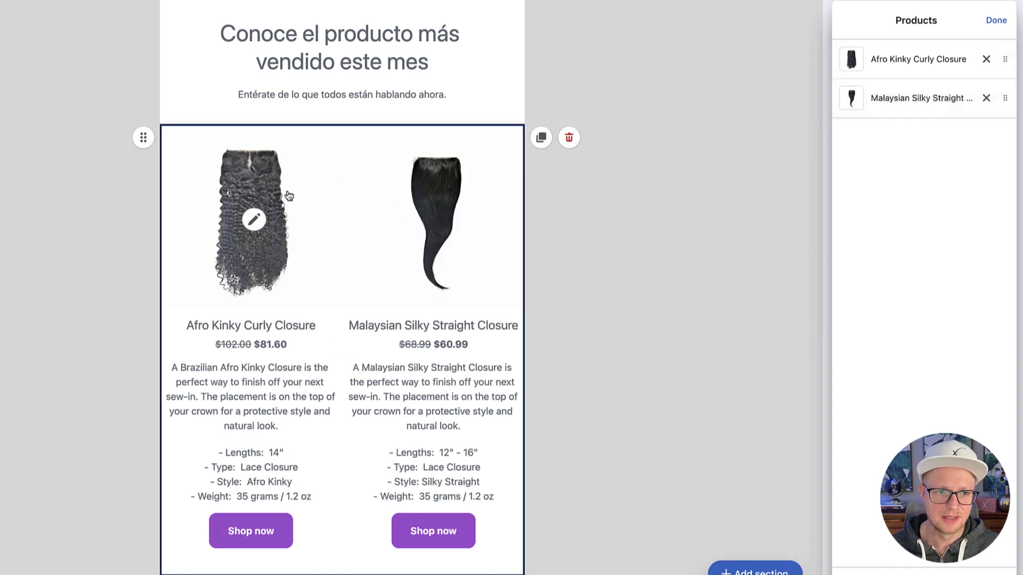
pyautogui.click(256, 221)
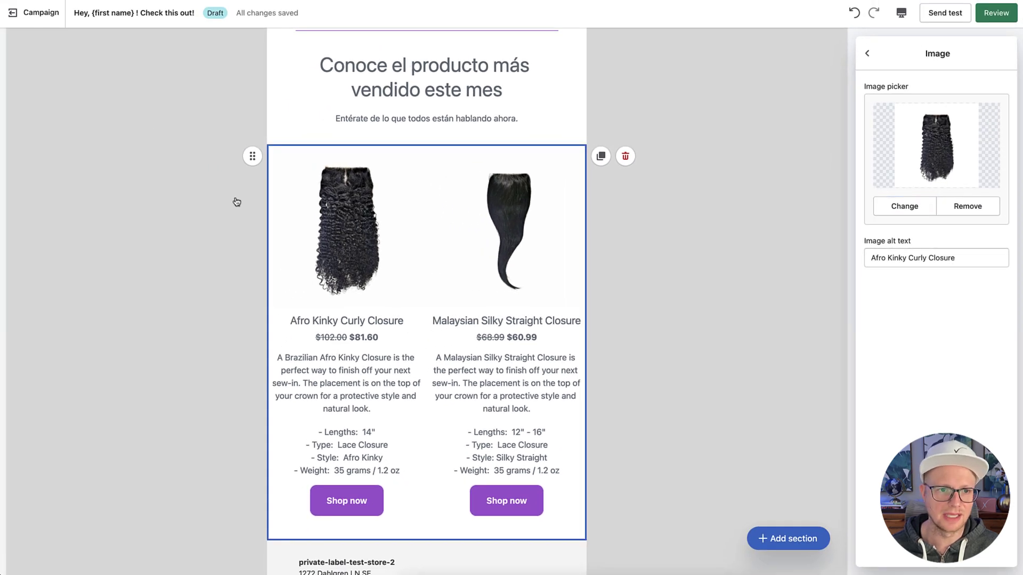
pyautogui.scroll(5, 243, 319)
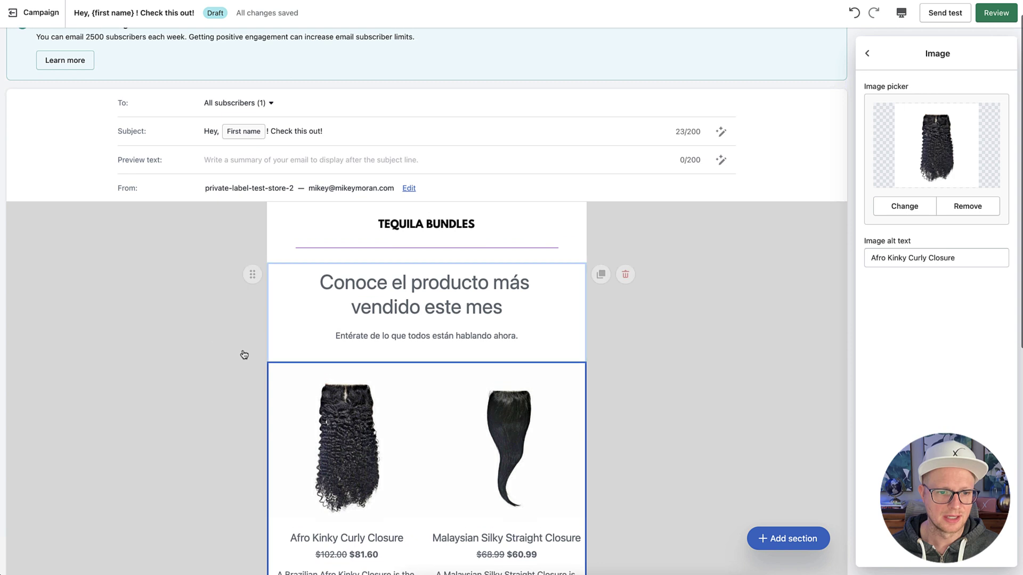
pyautogui.moveTo(259, 374); pyautogui.dragTo(261, 197)
pyautogui.scroll(-6, 258, 224)
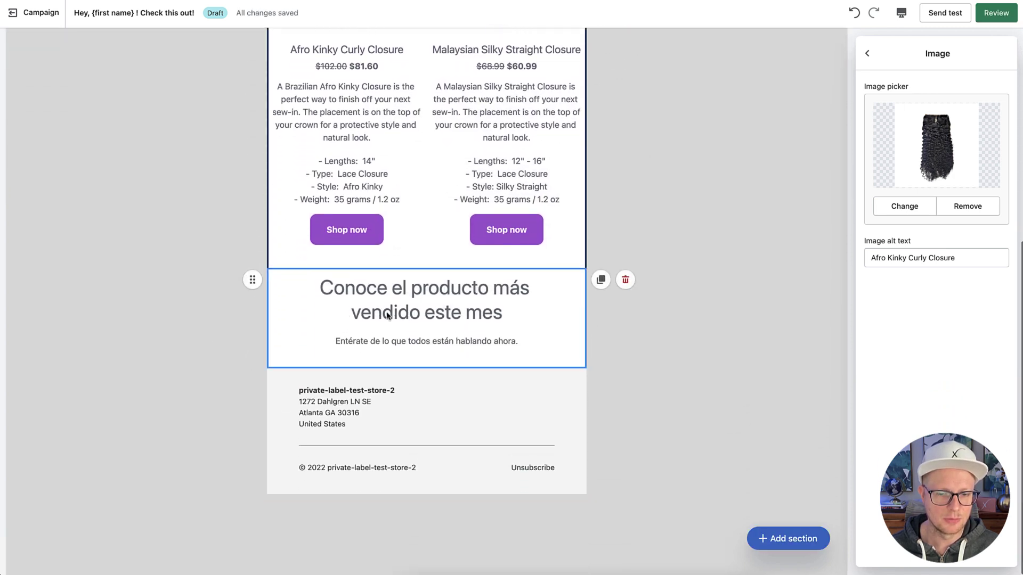
pyautogui.scroll(4, 388, 319)
pyautogui.moveTo(254, 506); pyautogui.dragTo(270, 152)
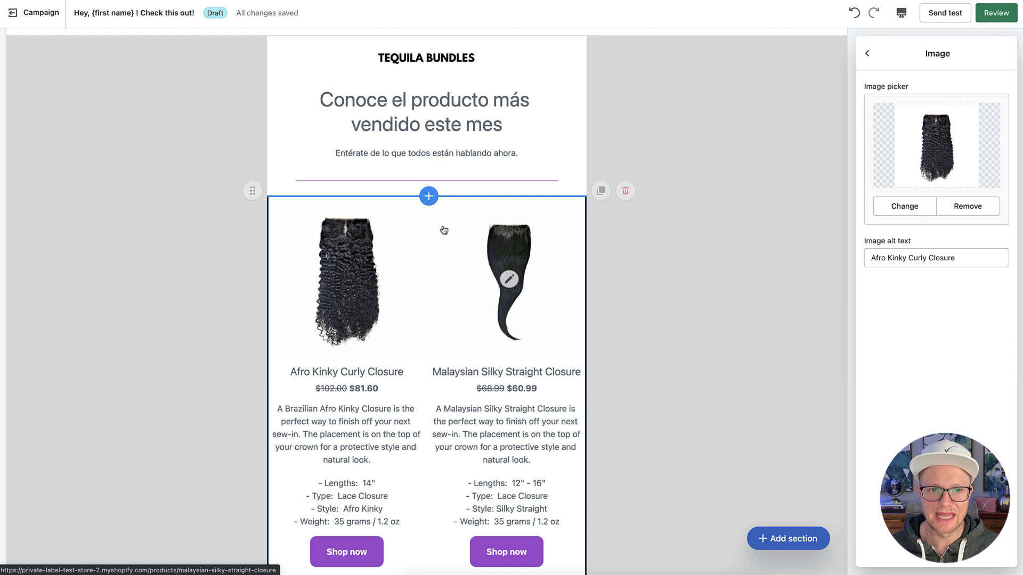
# Step: Duplicate the two-closure product section
pyautogui.scroll(-1, 440, 198)
pyautogui.scroll(3, 434, 304)
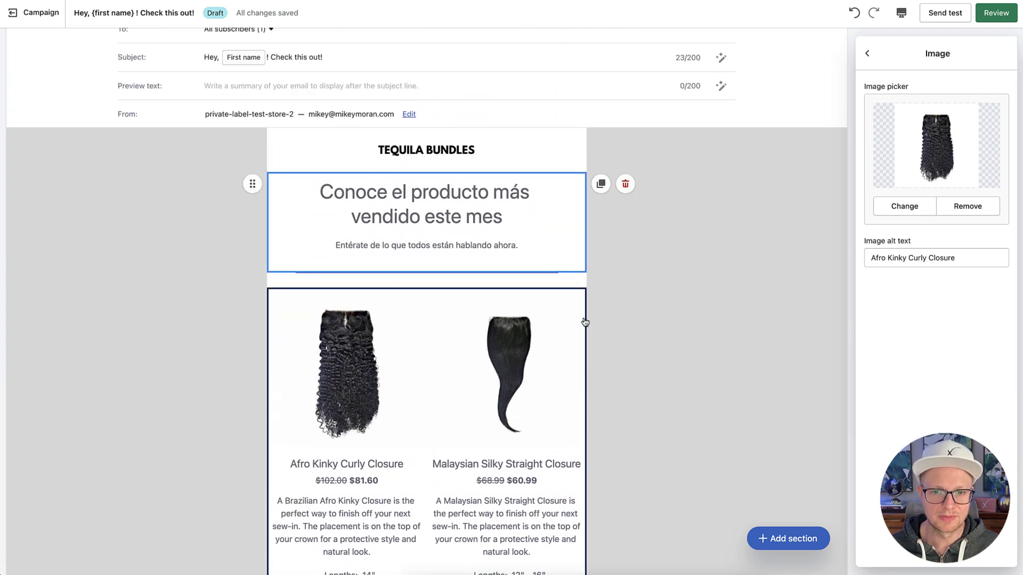
pyautogui.scroll(-1, 595, 234)
pyautogui.click(602, 270)
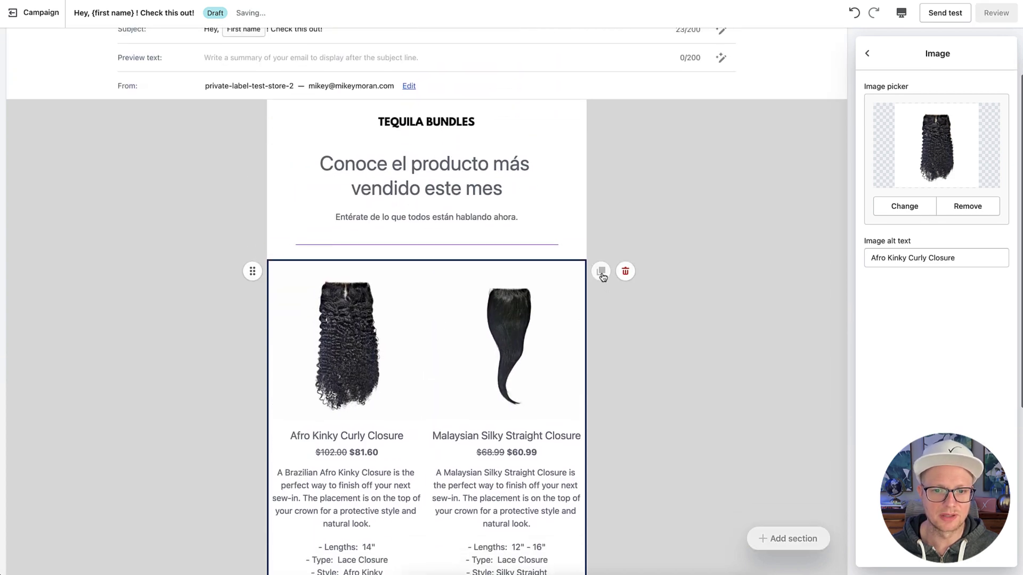
# Step: Move the Conoce bestseller heading so it sits between the two product blocks
pyautogui.scroll(-8, 511, 387)
pyautogui.scroll(4, 426, 358)
pyautogui.scroll(9, 426, 358)
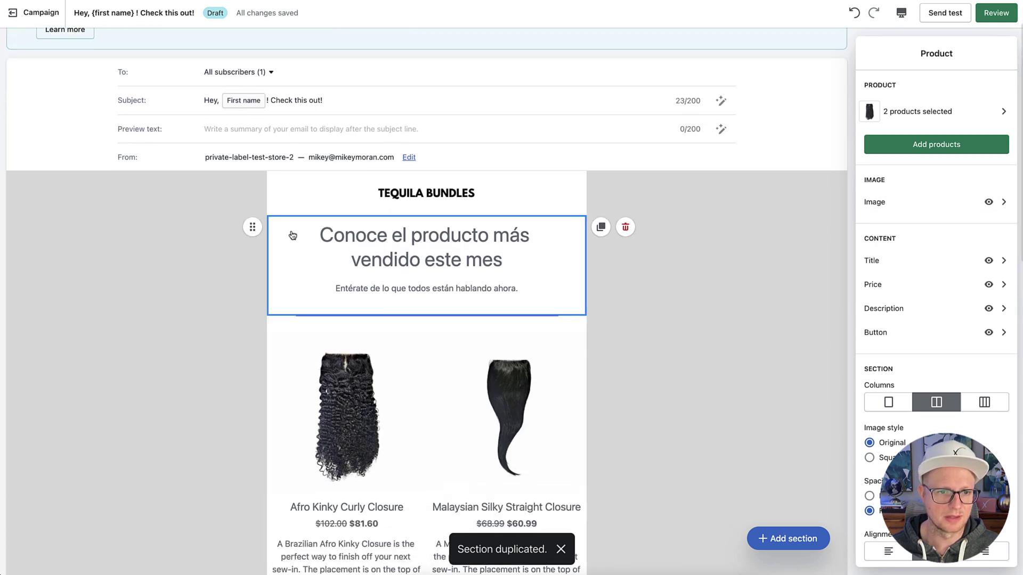
pyautogui.moveTo(251, 227); pyautogui.dragTo(280, 351)
pyautogui.scroll(-8, 223, 364)
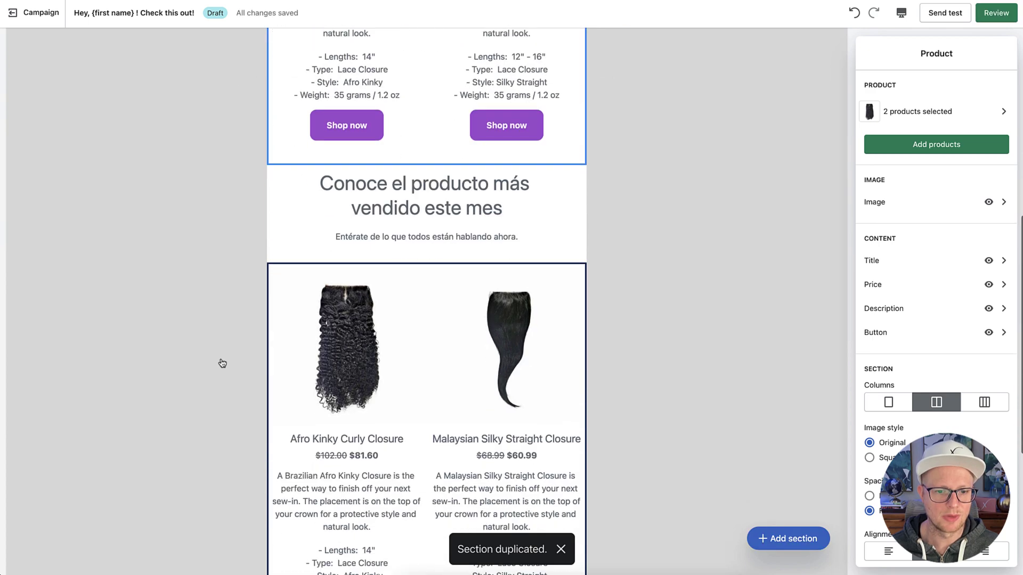
pyautogui.scroll(7, 438, 312)
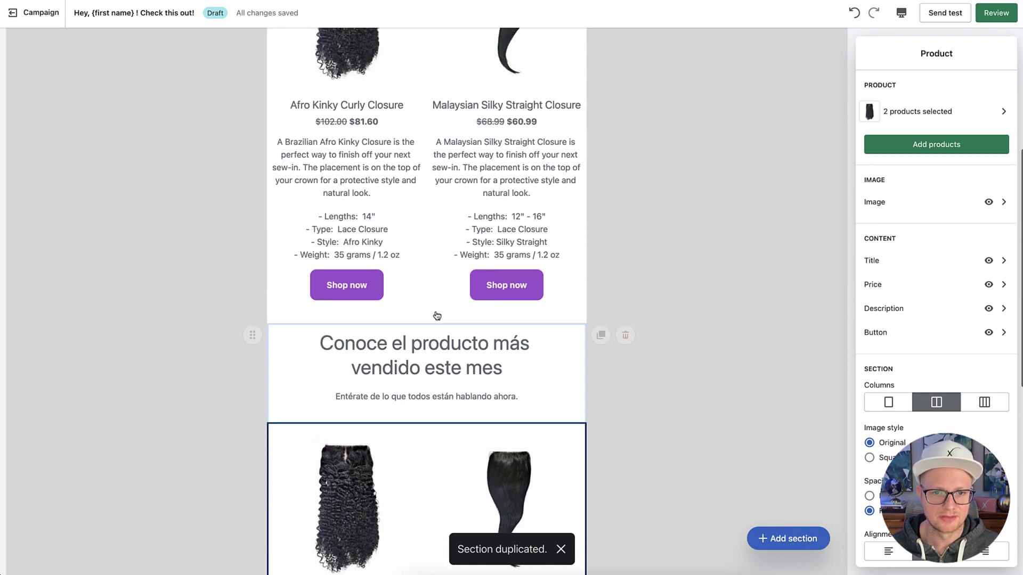
pyautogui.scroll(5, 430, 434)
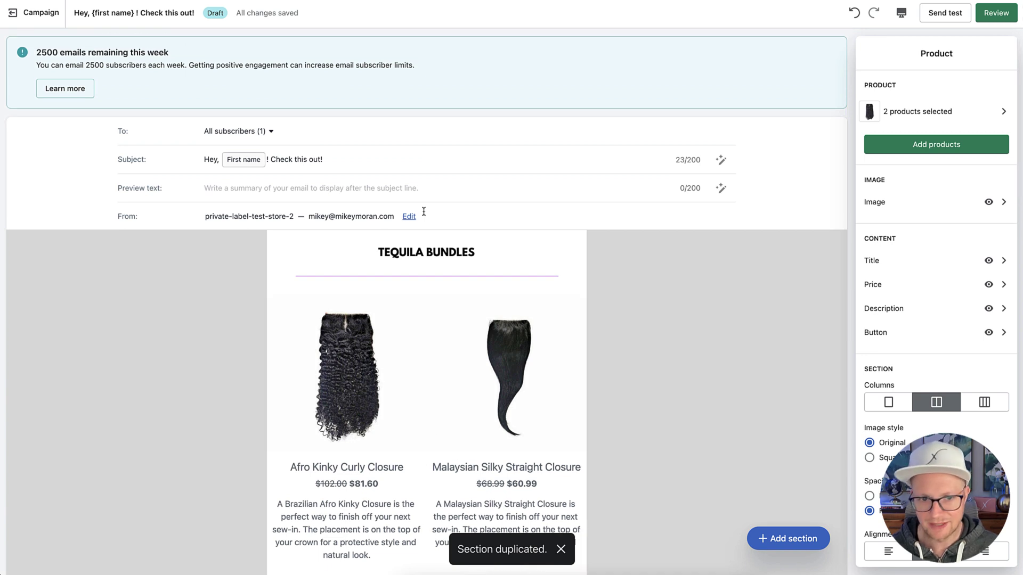
pyautogui.click(424, 260)
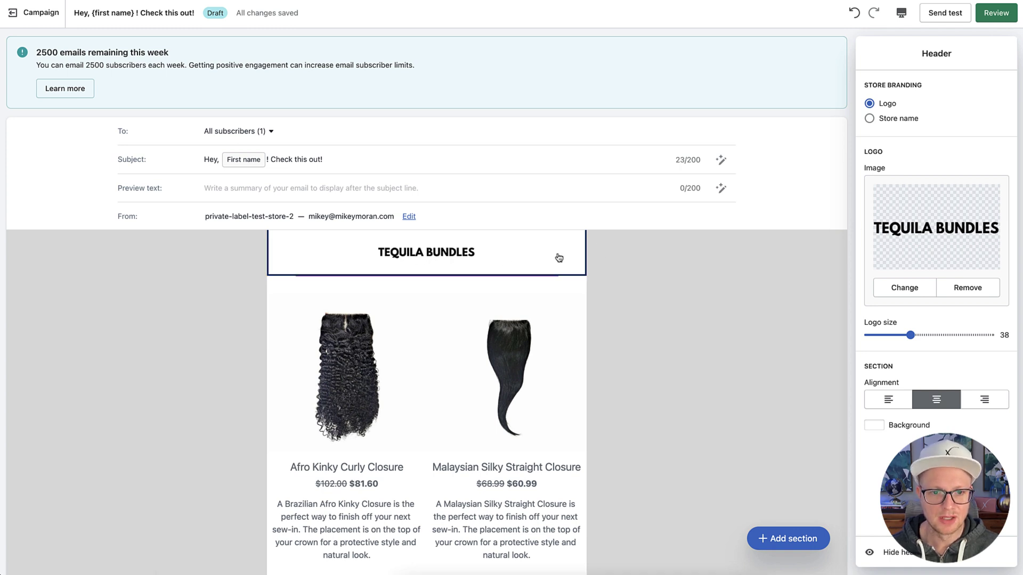
pyautogui.click(873, 426)
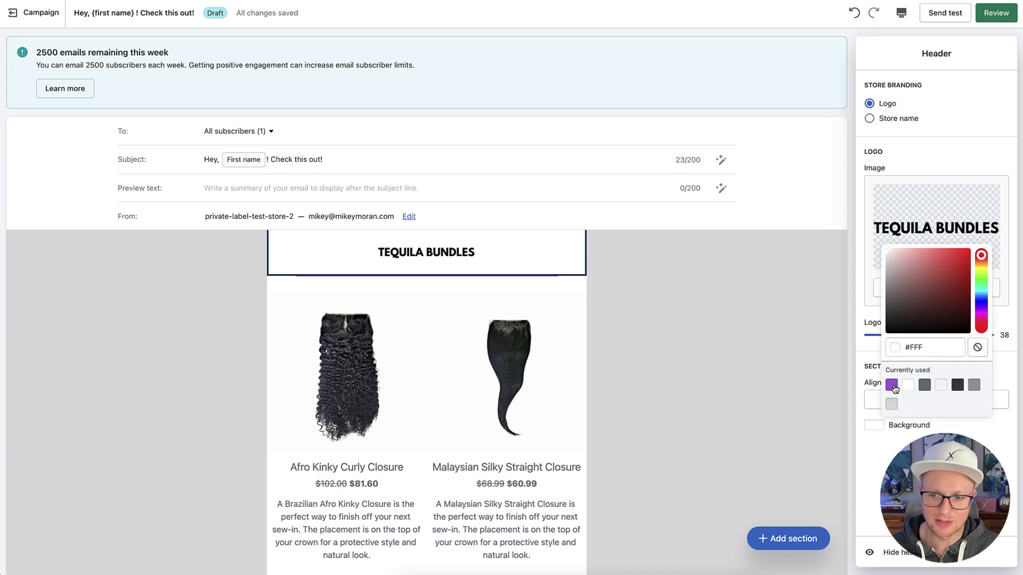
pyautogui.click(982, 272)
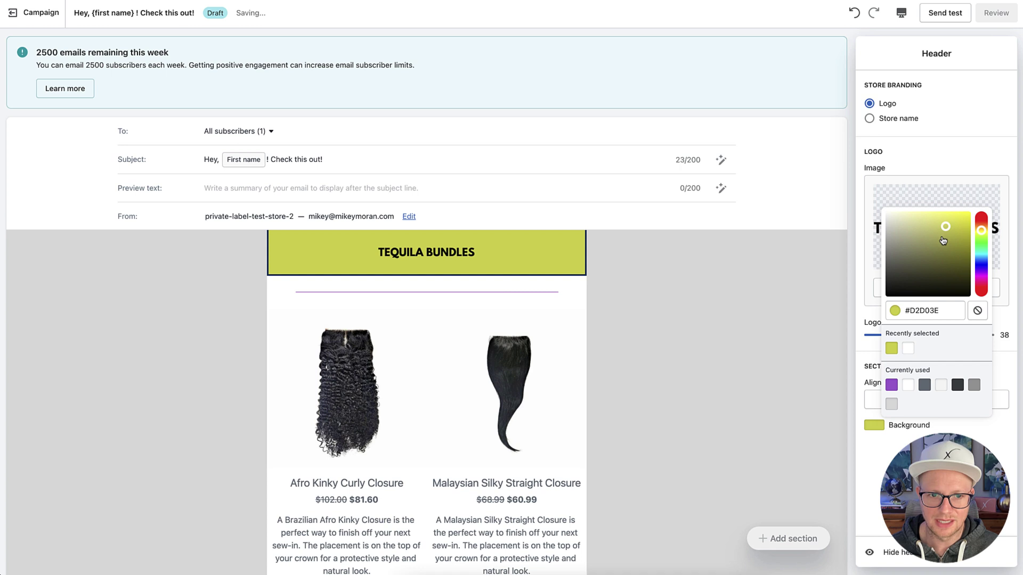
pyautogui.moveTo(945, 240); pyautogui.dragTo(882, 216)
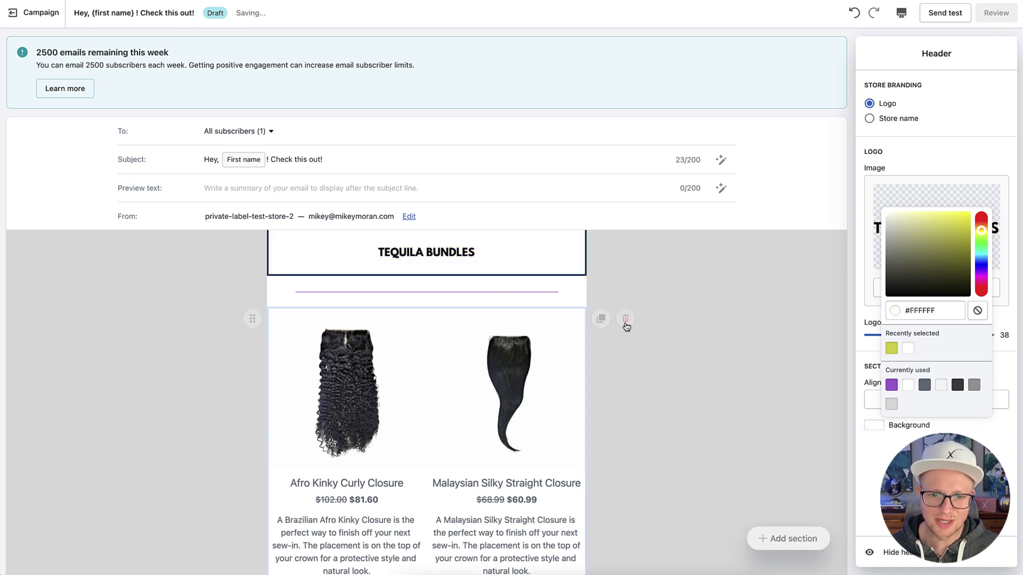
pyautogui.click(657, 309)
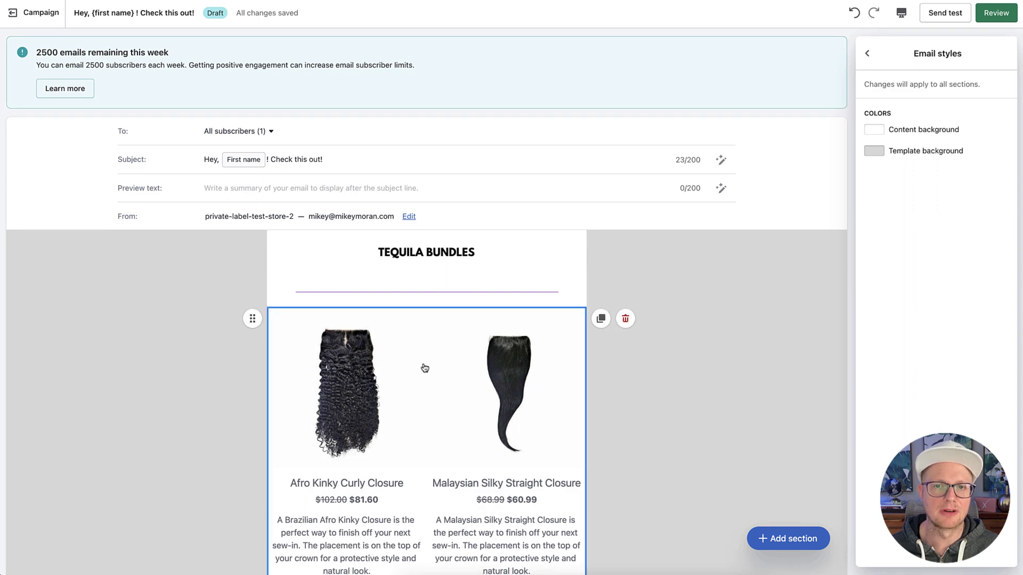
pyautogui.scroll(-5, 418, 370)
pyautogui.scroll(-5, 419, 371)
pyautogui.scroll(10, 347, 334)
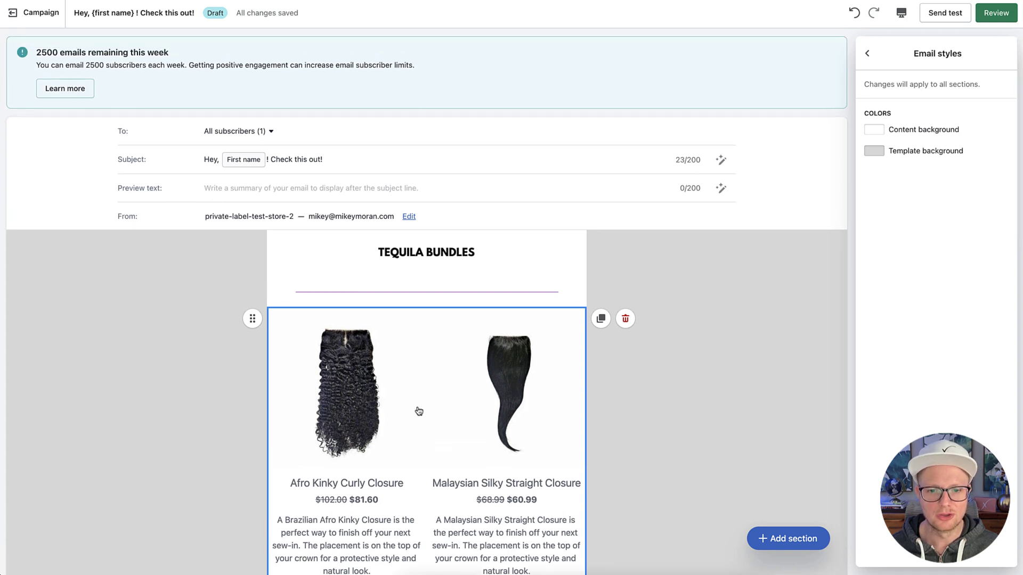
pyautogui.scroll(-7, 421, 409)
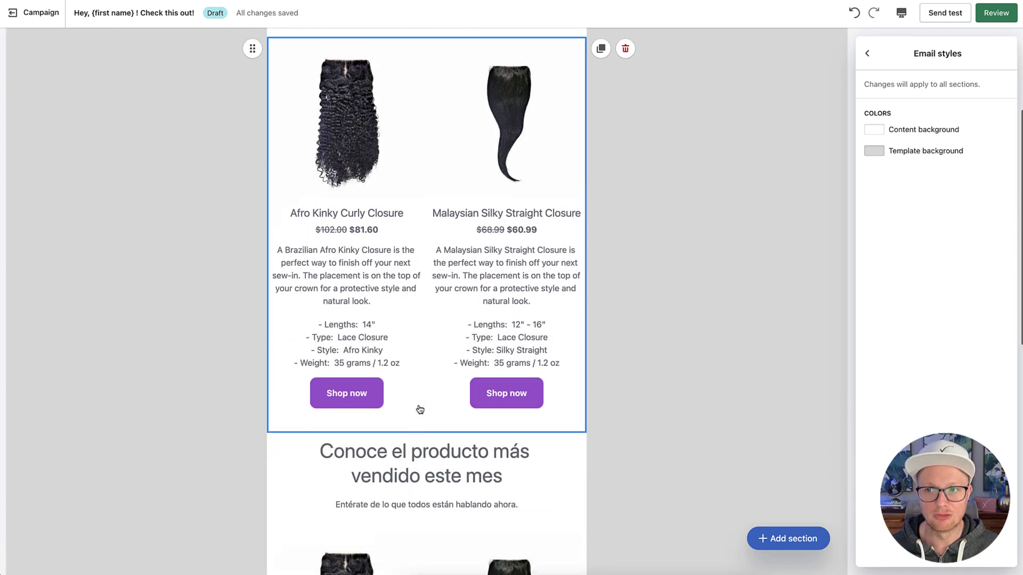
pyautogui.scroll(-10, 496, 396)
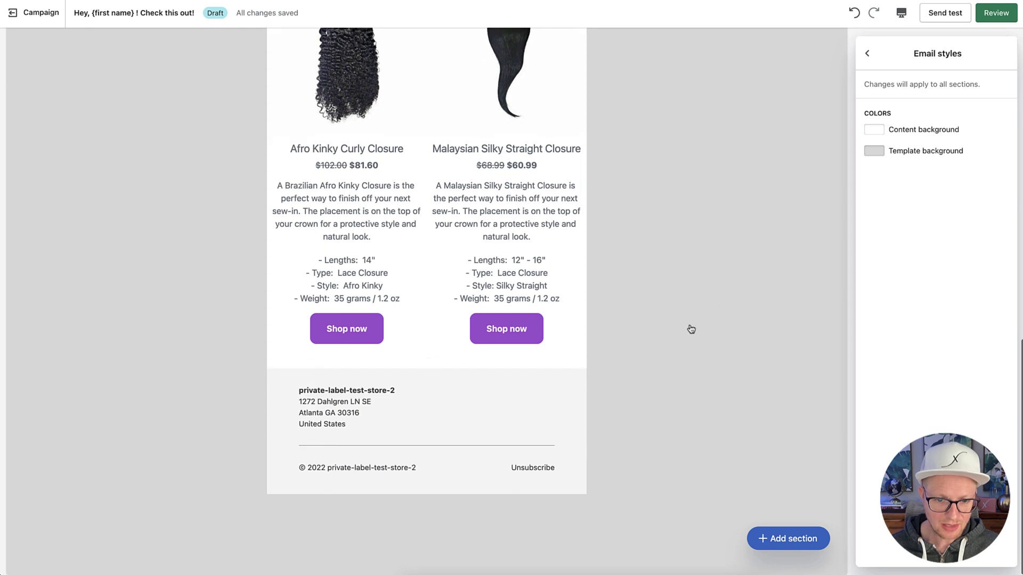
pyautogui.scroll(15, 662, 317)
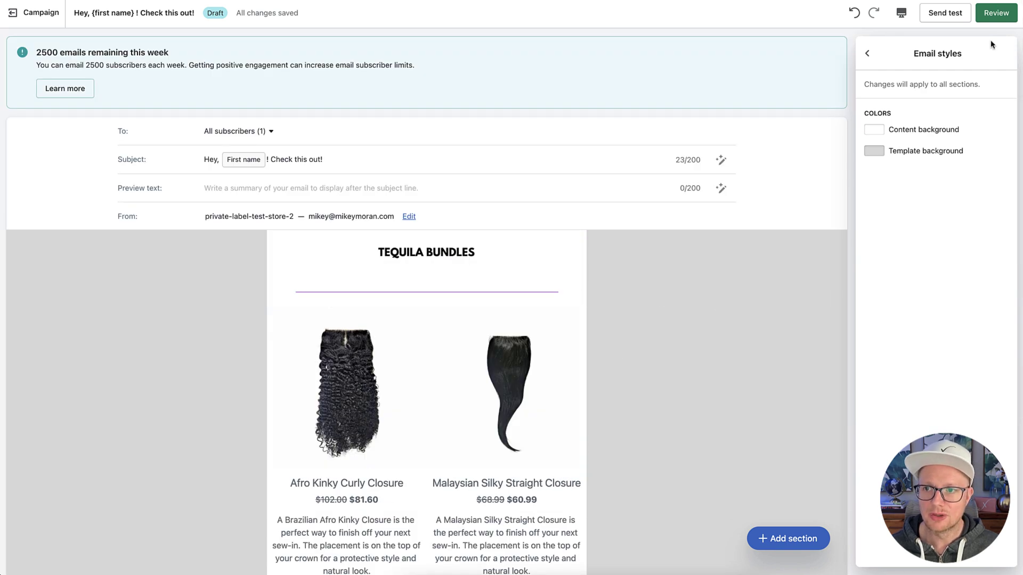
pyautogui.click(991, 11)
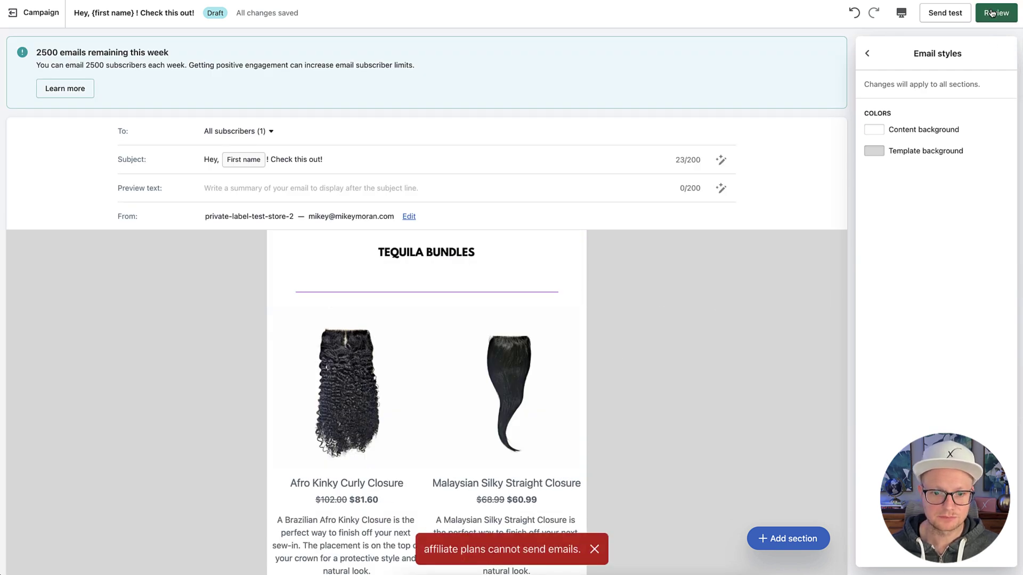
pyautogui.click(595, 549)
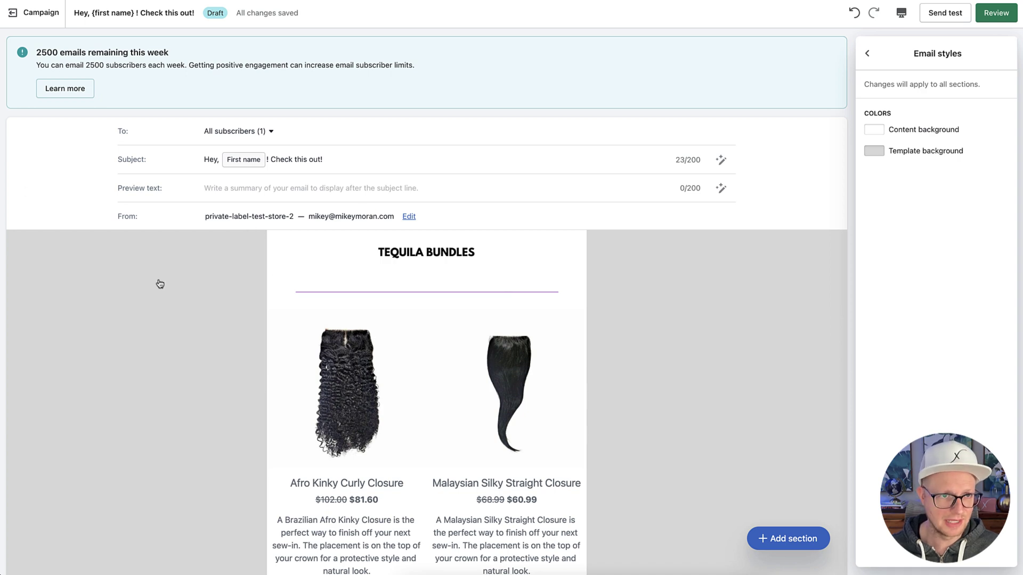
pyautogui.scroll(-1, 148, 294)
pyautogui.scroll(-4, 148, 294)
pyautogui.scroll(5, 146, 290)
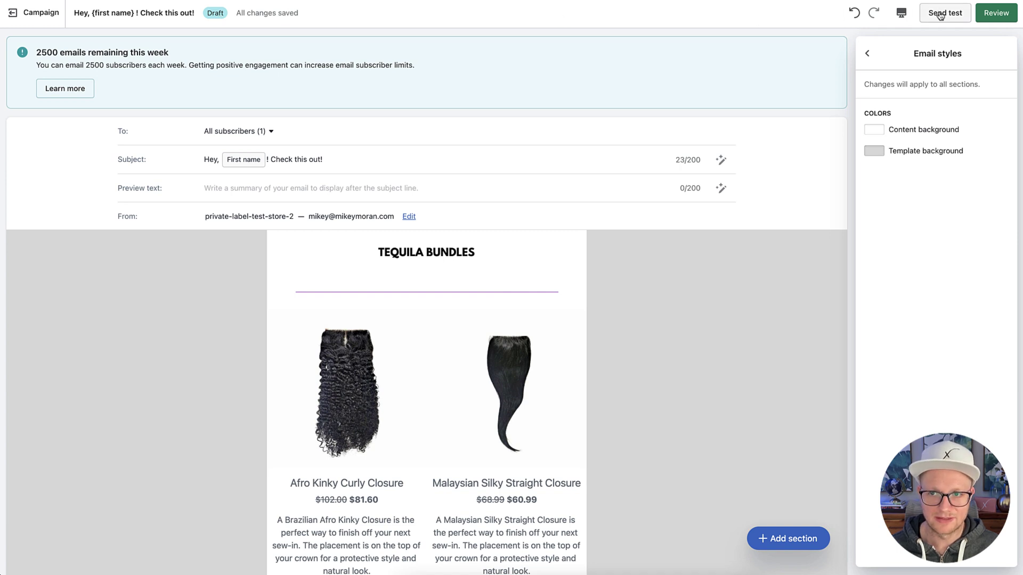
# Step: Return from the email editor to the Untitled Campaign overview page
pyautogui.click(33, 14)
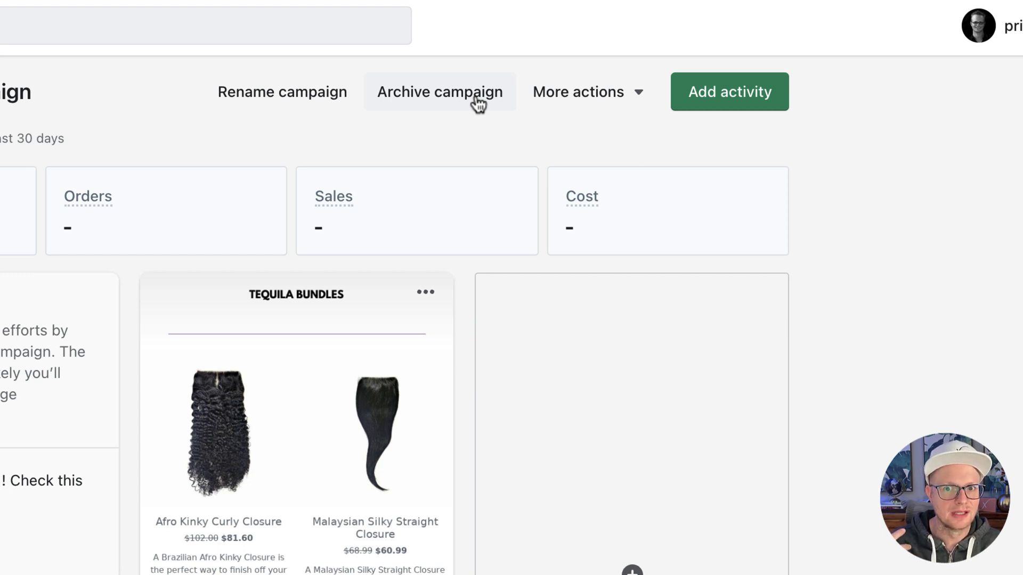
# Step: Review the campaign's More actions without changes, then return to the Marketing campaigns list
pyautogui.click(544, 96)
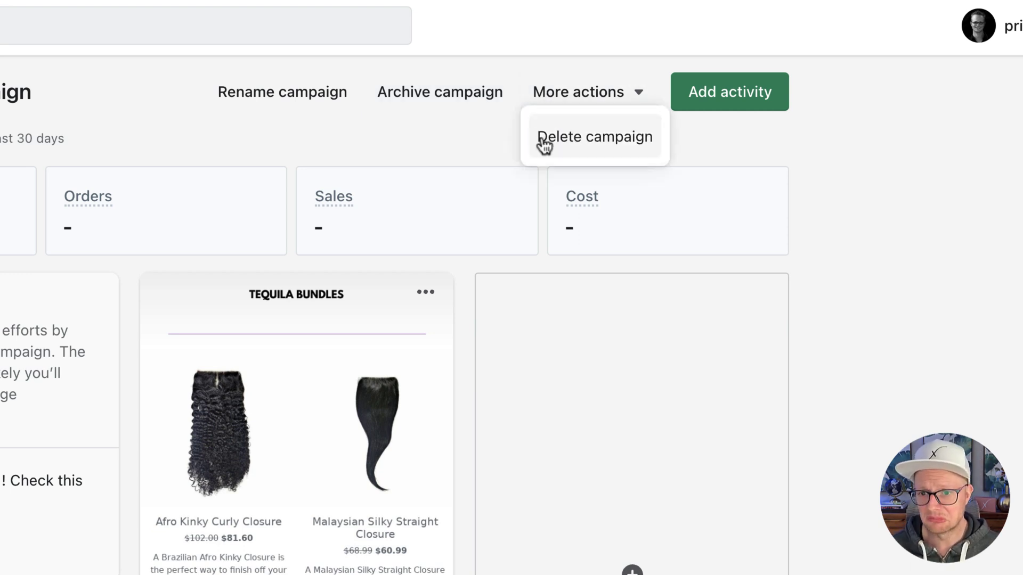
pyautogui.click(252, 126)
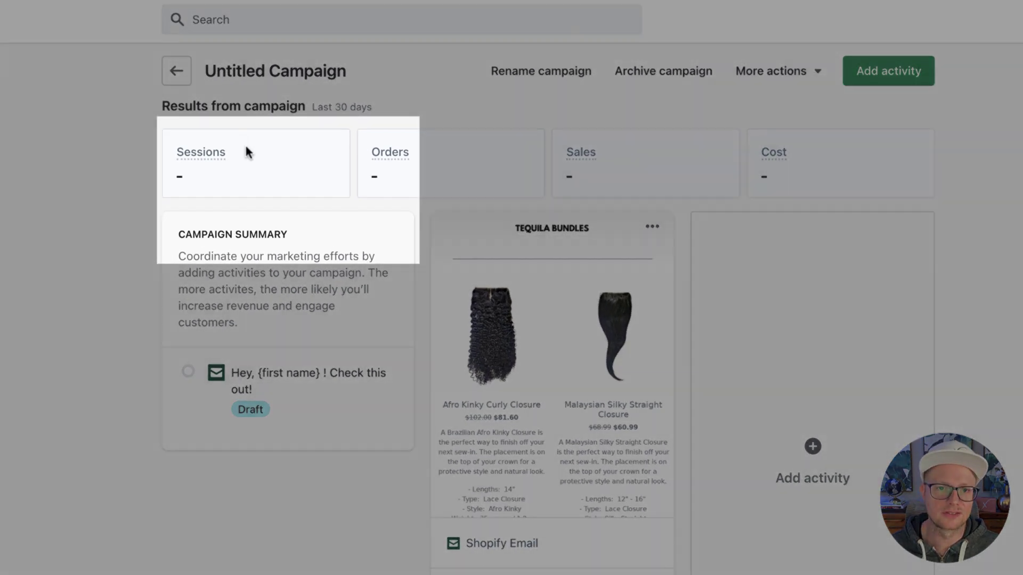
pyautogui.moveTo(150, 164)
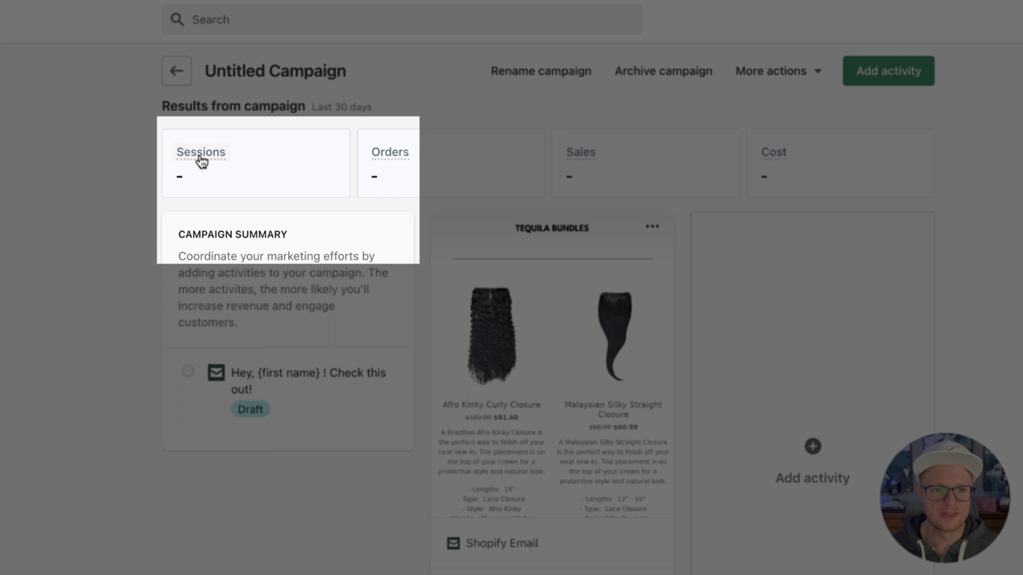
pyautogui.moveTo(205, 159)
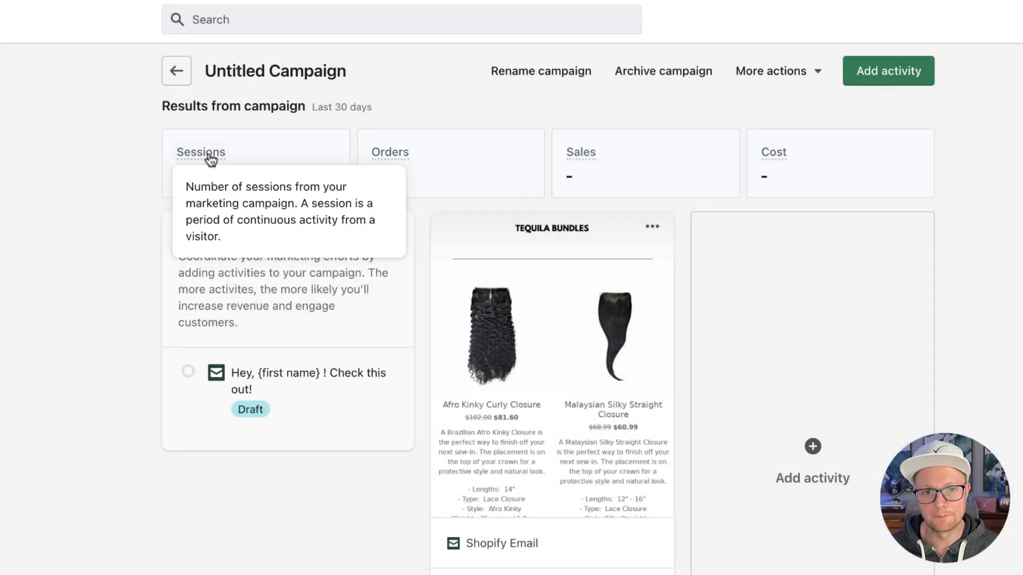
pyautogui.moveTo(580, 155)
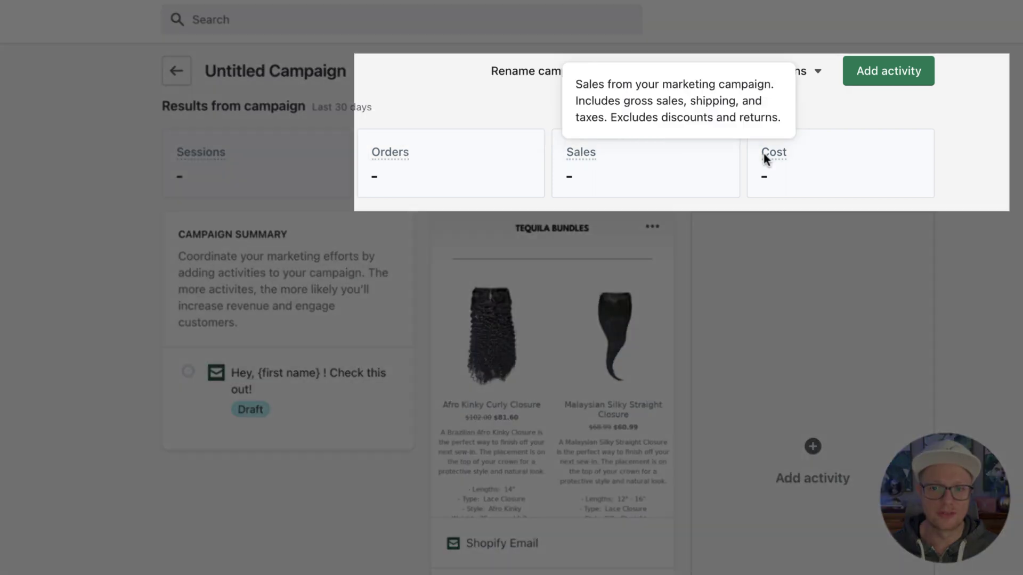
pyautogui.moveTo(768, 156)
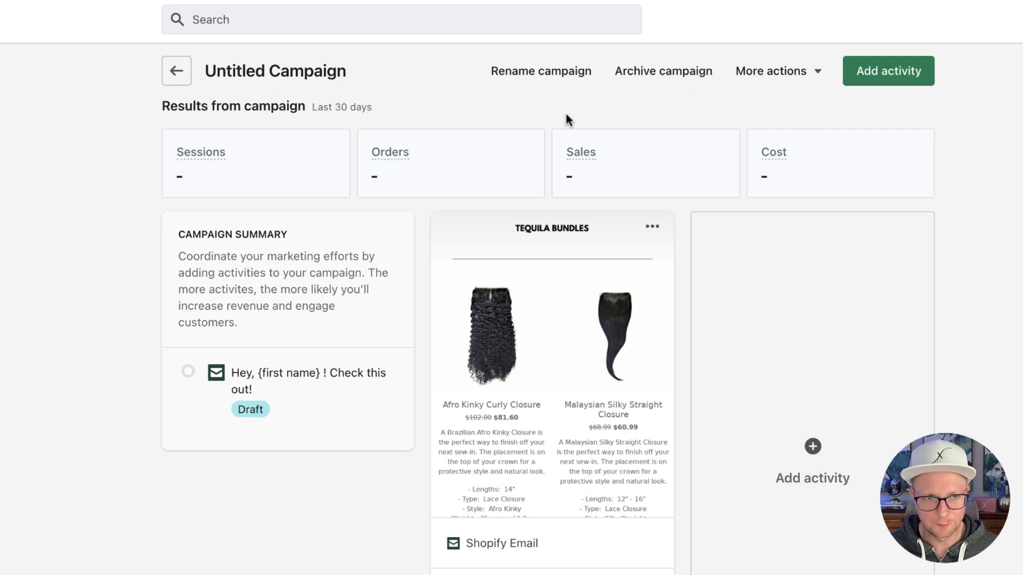
pyautogui.click(176, 71)
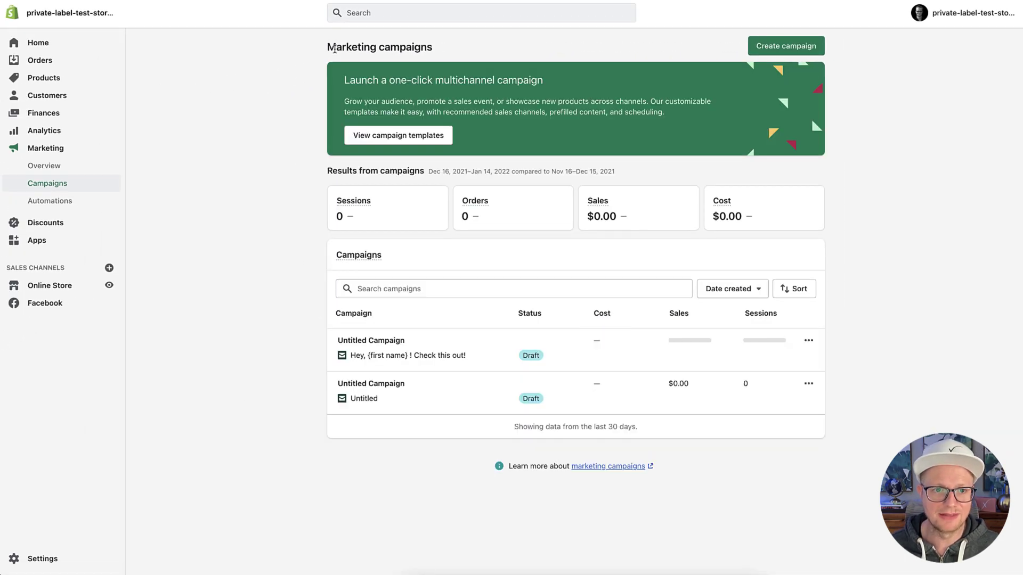